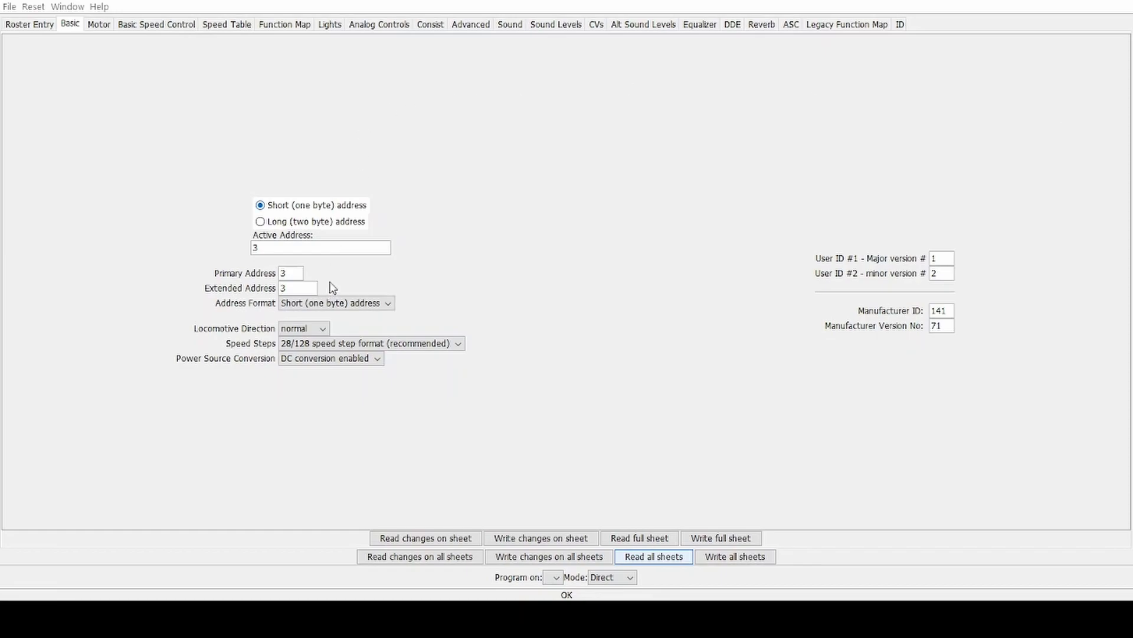
Step: Switch the decoder to the long (two byte) address 9082 and set Power Source Conversion to NMRA Digital only
left_click(301, 223)
double_click(274, 248)
type("9082")
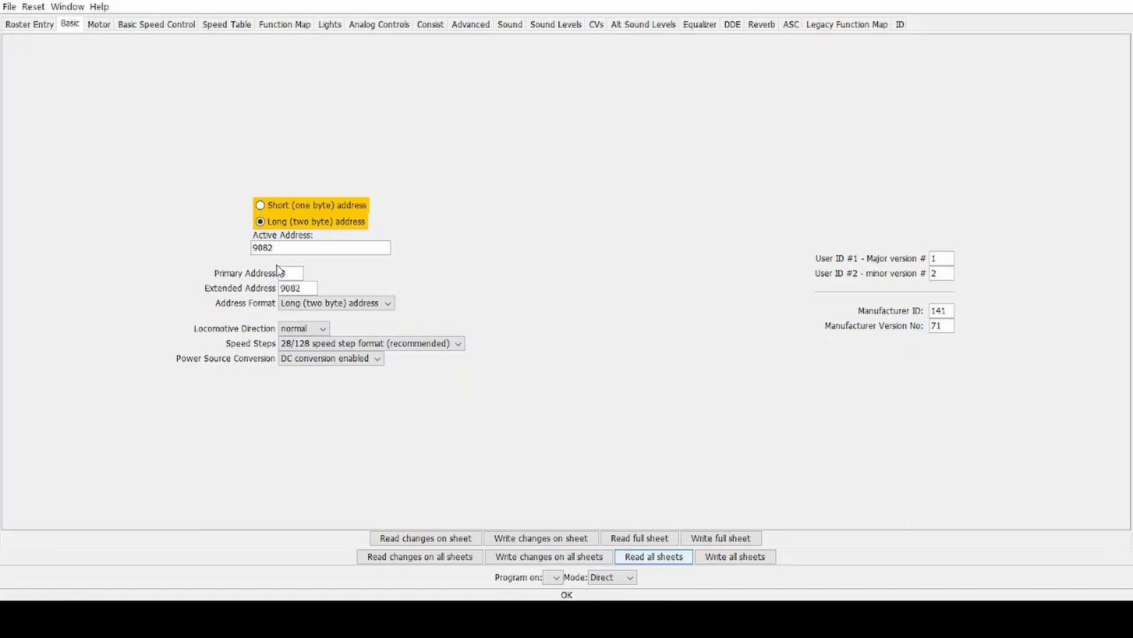
left_click(329, 360)
left_click(329, 375)
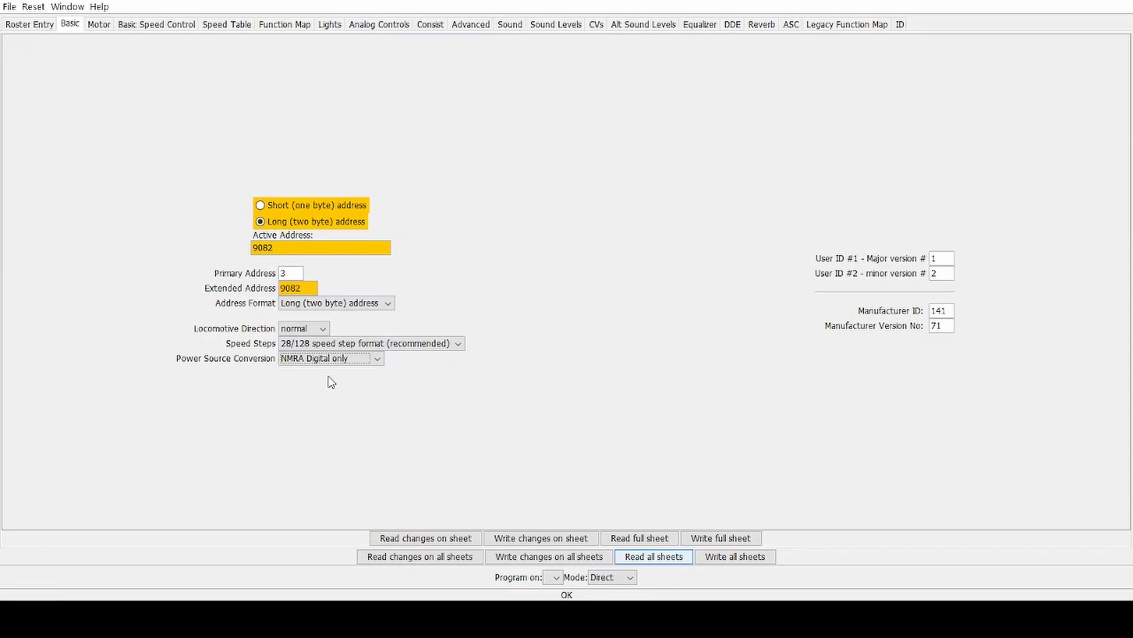
Step: Set the motor's Acceleration Rate and Deceleration Rate to 255 and the Motor Speed Step Deadband to 2
left_click(98, 24)
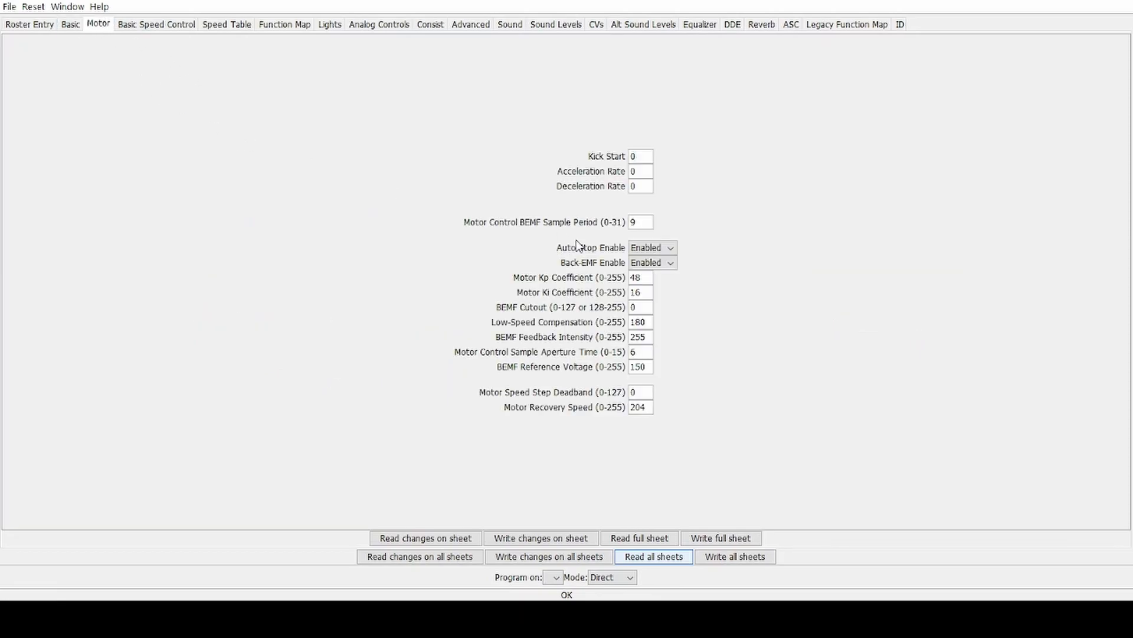
double_click(644, 177)
type("255")
key("Tab")
type("255")
double_click(639, 392)
type("2")
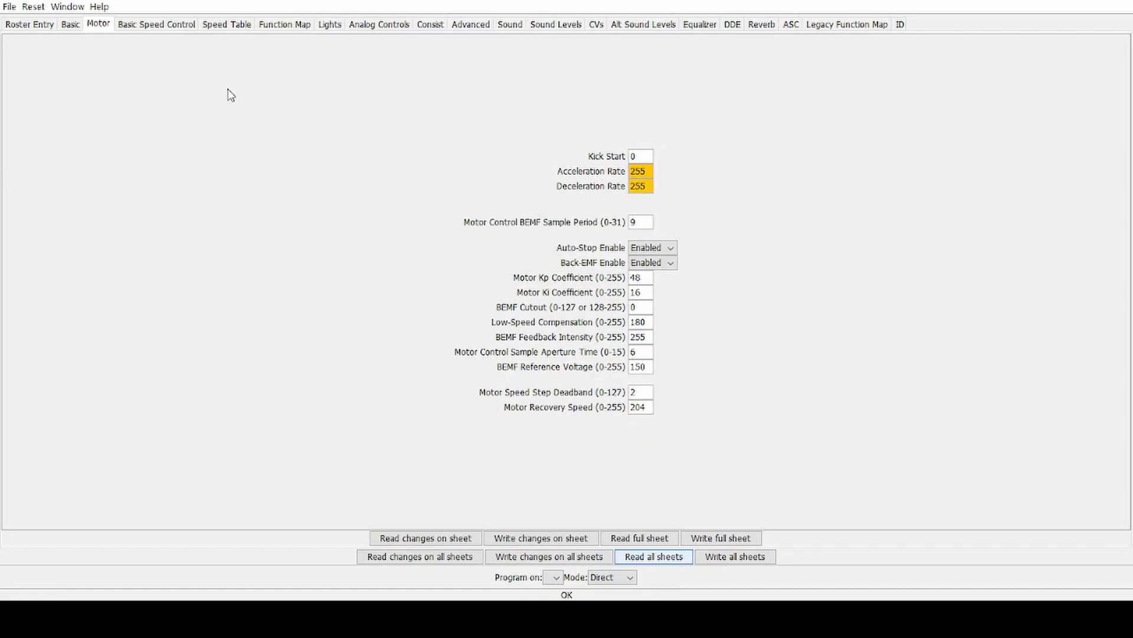
left_click(165, 30)
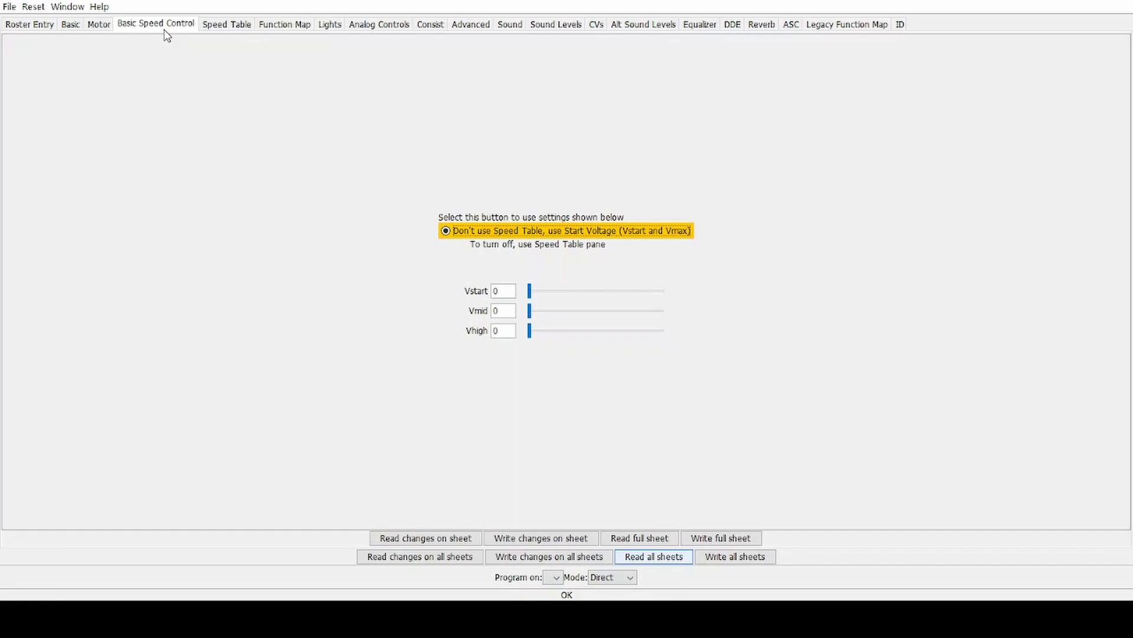
left_click(225, 30)
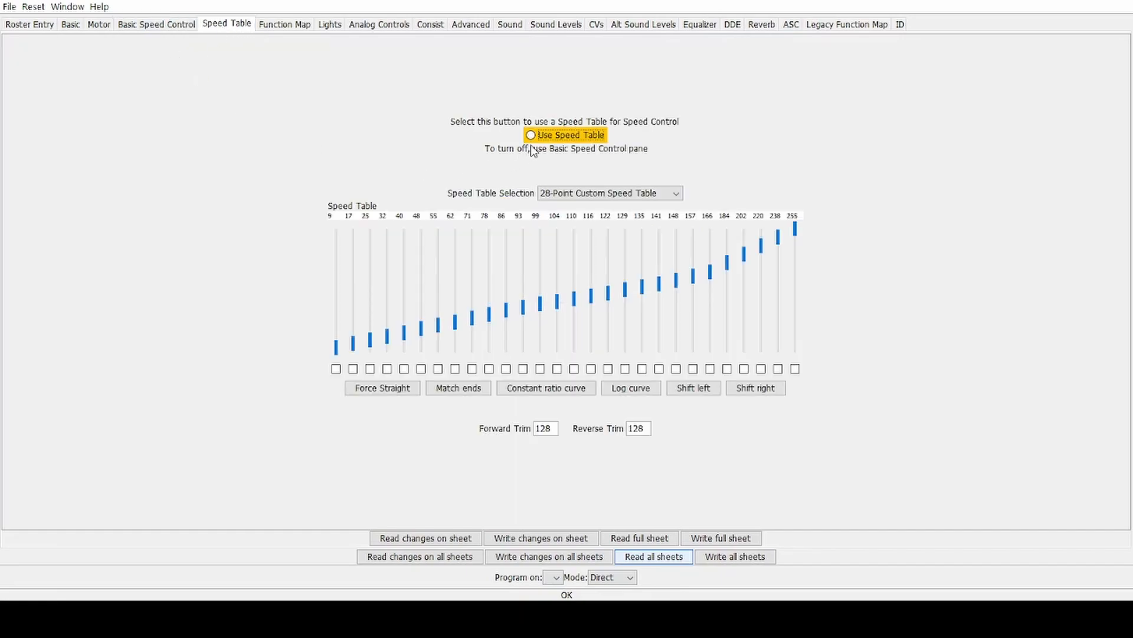
Step: In the extended function map, assign the Backup Light and FX5 Effect to F6 and the FX6 Effect to F27
left_click(282, 28)
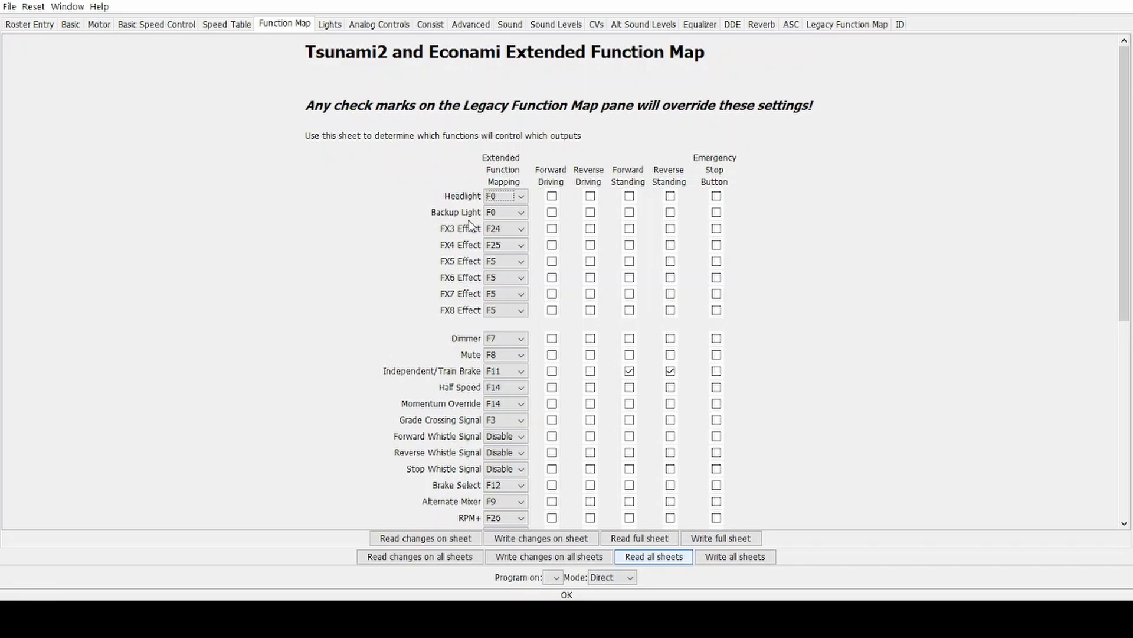
left_click(503, 213)
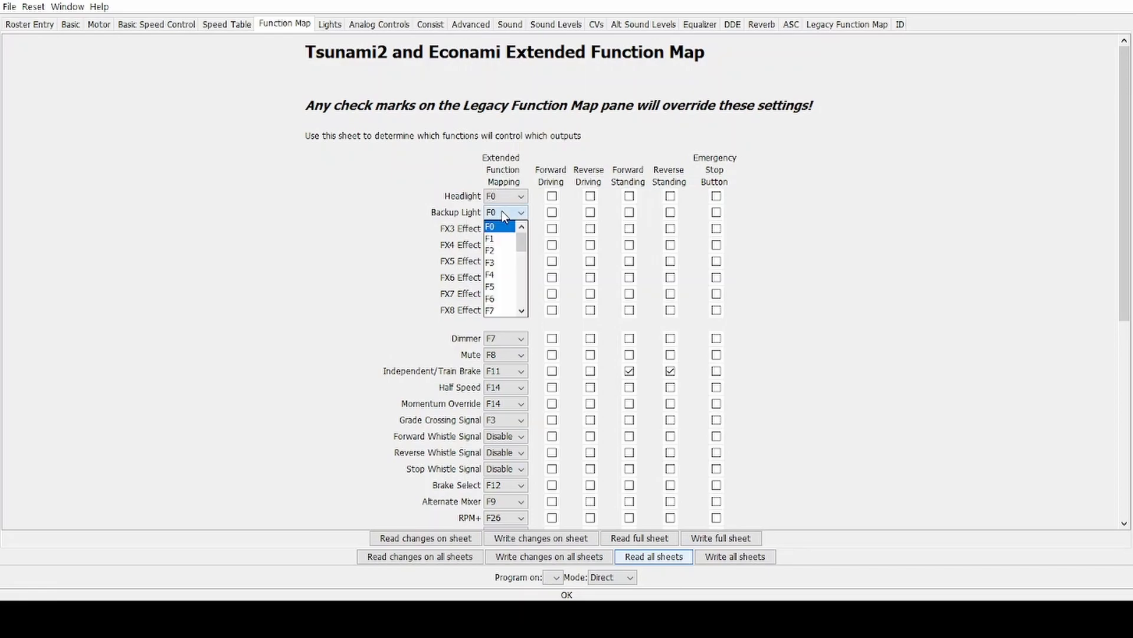
left_click(501, 299)
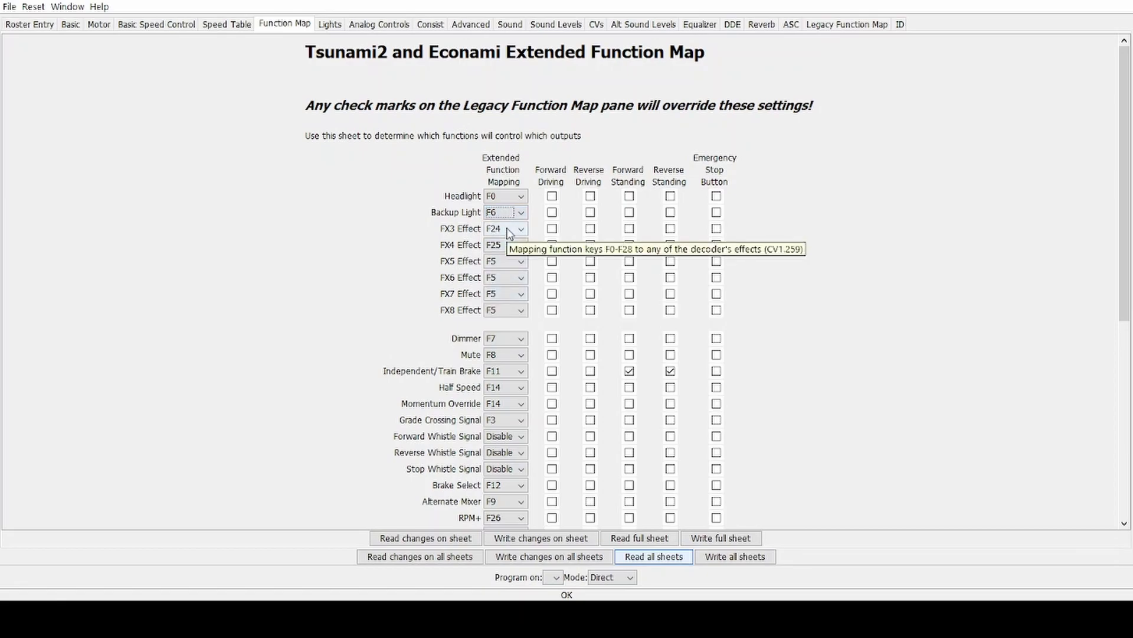
left_click(505, 262)
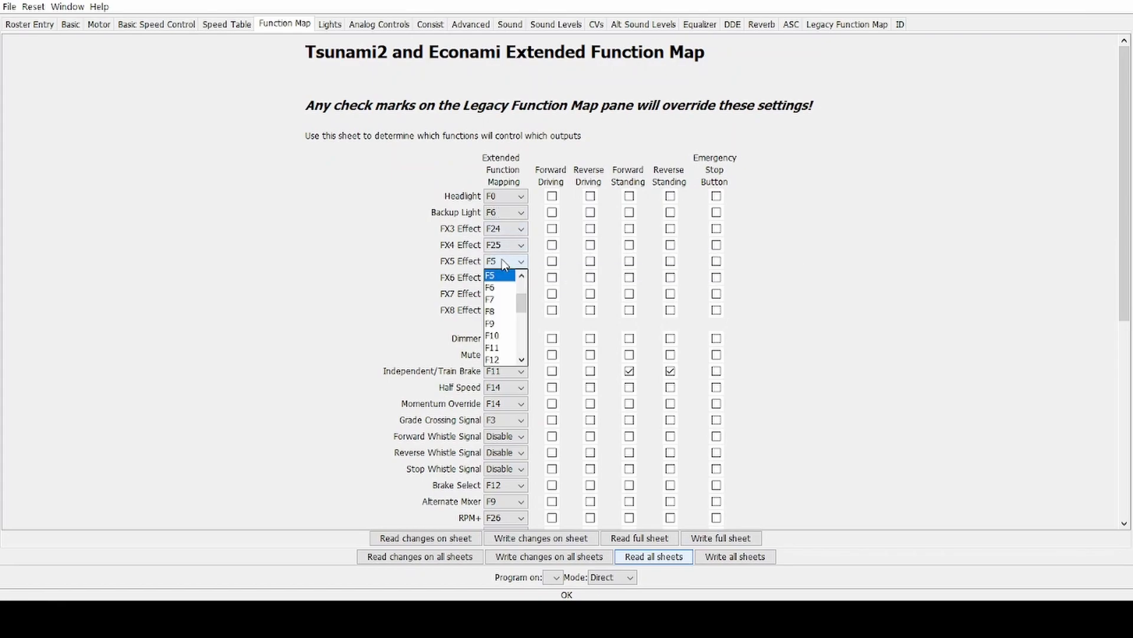
left_click(505, 289)
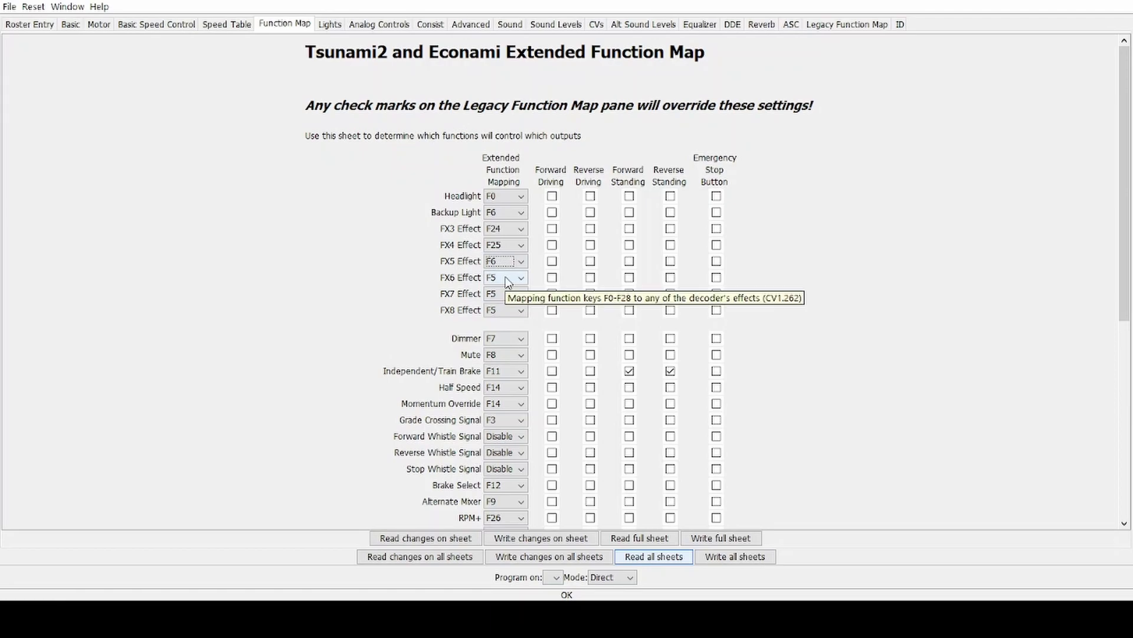
left_click(506, 278)
scroll(508, 328, "down", 6)
left_click(508, 351)
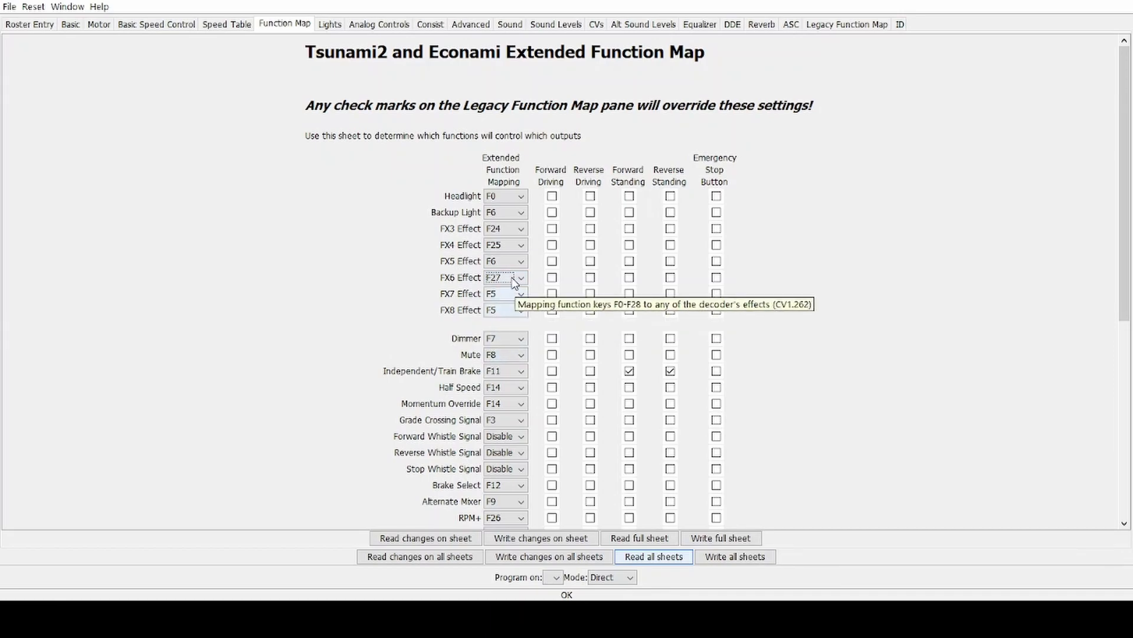
Step: Clear the Forward Standing and Reverse Standing assignments of the Independent/Train Brake
scroll(518, 304, "down", 1)
scroll(516, 306, "down", 1)
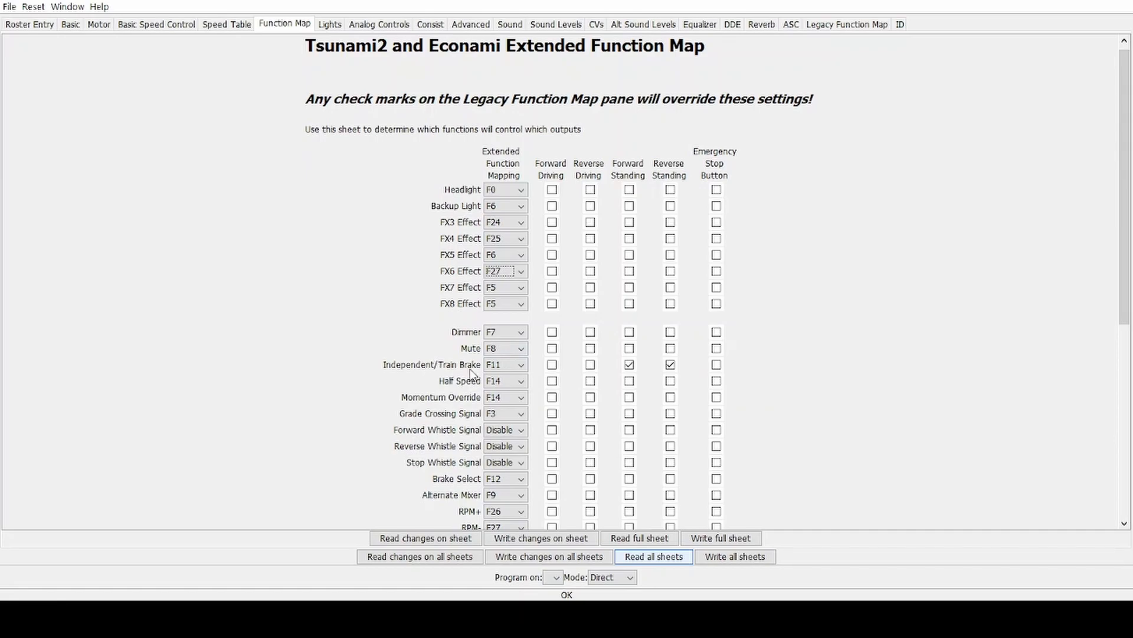
left_click(630, 366)
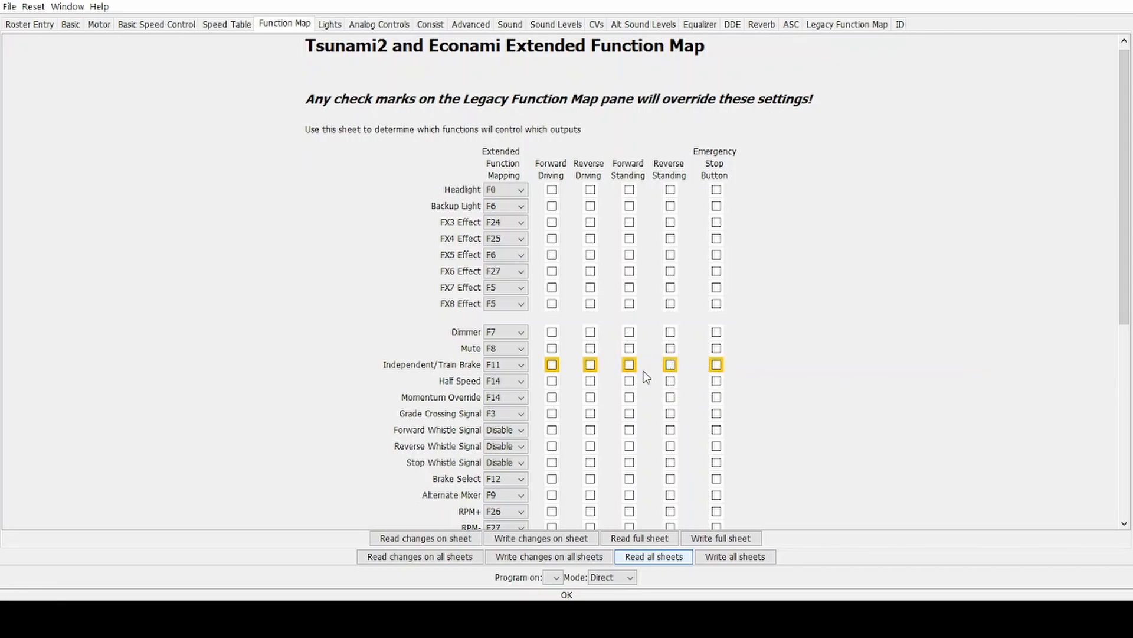
Step: Set the Half Speed, Momentum Override and Grade Crossing Signal function mappings to Disable
scroll(458, 375, "down", 3)
scroll(457, 373, "down", 5)
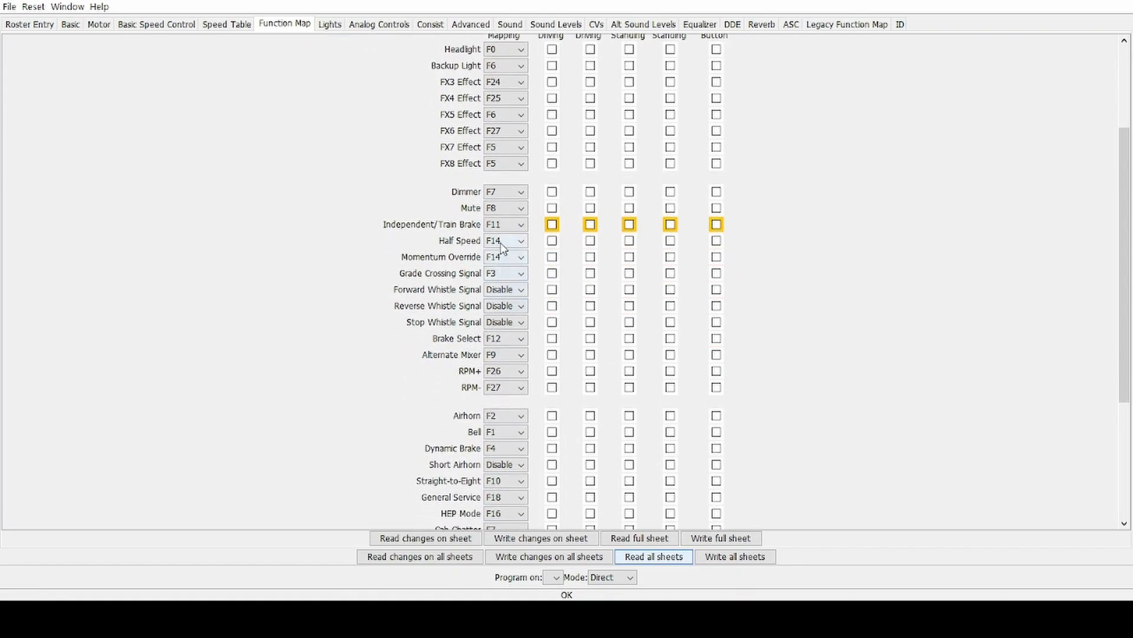
left_click(506, 243)
left_click(505, 340)
left_click(504, 257)
scroll(496, 345, "down", 3)
left_click(496, 355)
left_click(505, 274)
scroll(499, 337, "down", 3)
left_click(499, 371)
Step: Set the Brake Select and Alternate Mixer function mappings to Disable
left_click(501, 338)
scroll(502, 383, "down", 3)
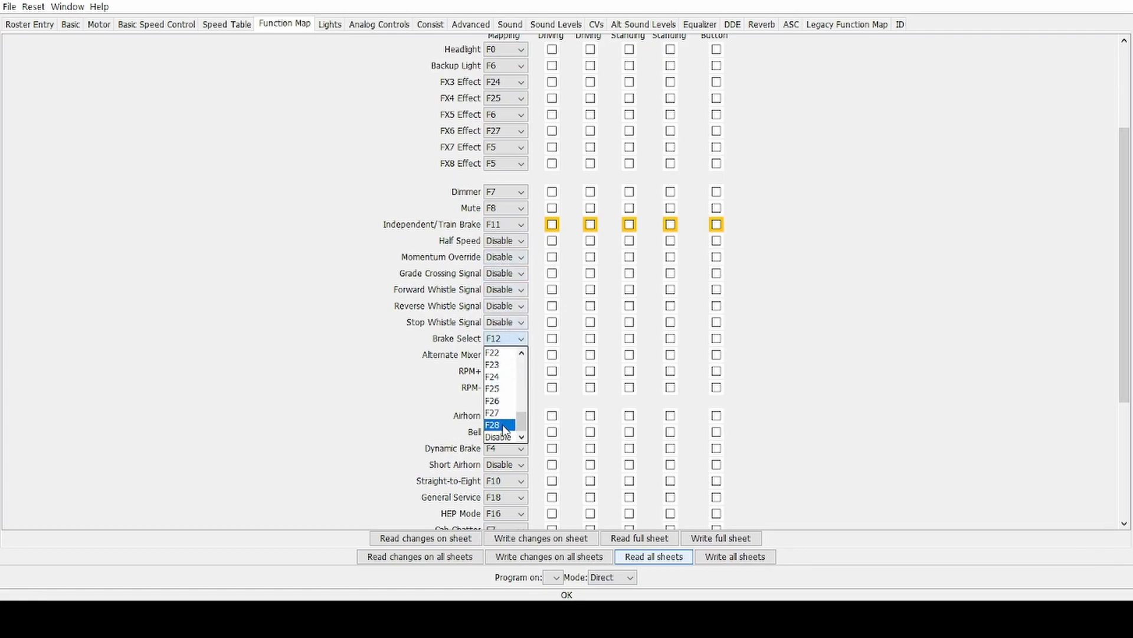
left_click(502, 435)
left_click(513, 357)
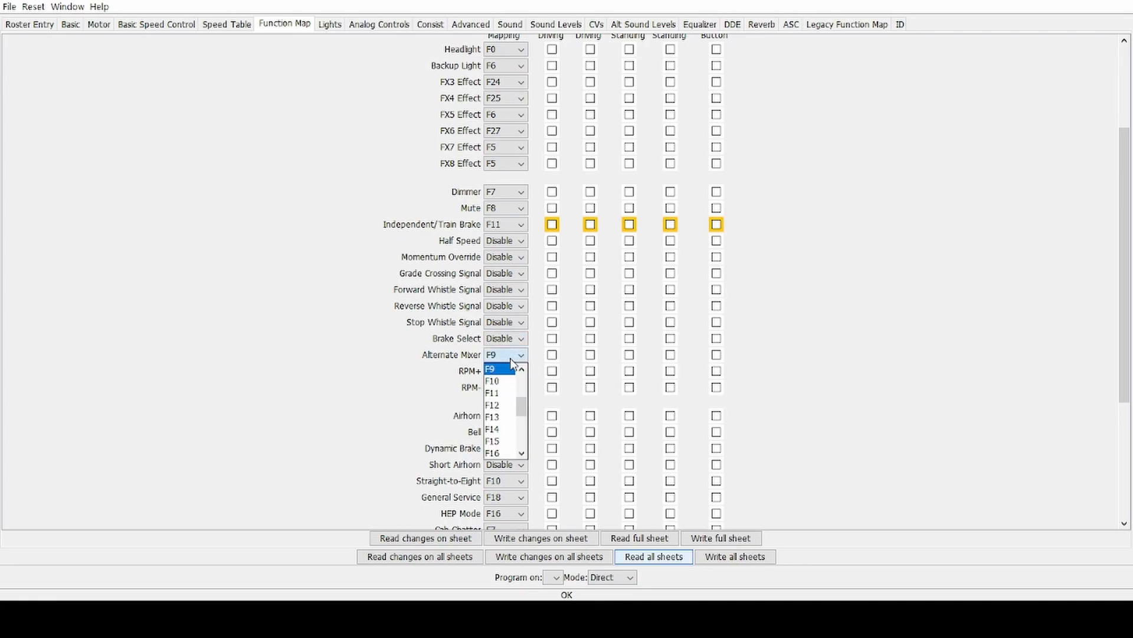
scroll(508, 401, "down", 5)
left_click(504, 452)
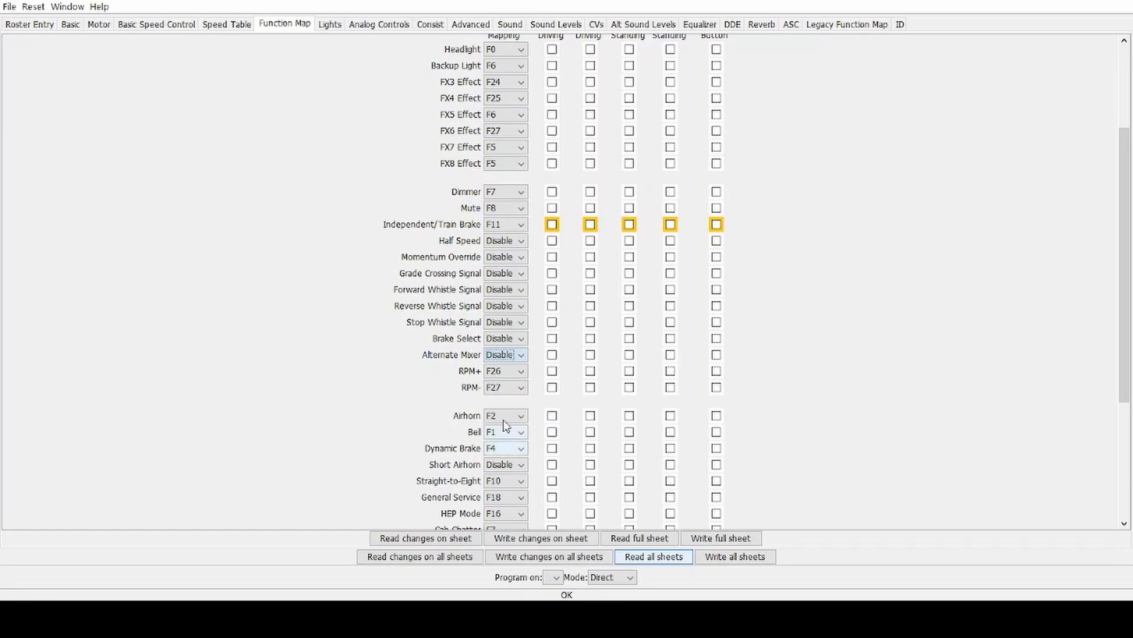
Step: Set the RPM+ and RPM- function mappings to Disable
left_click(508, 370)
scroll(508, 425, "down", 3)
left_click(511, 456)
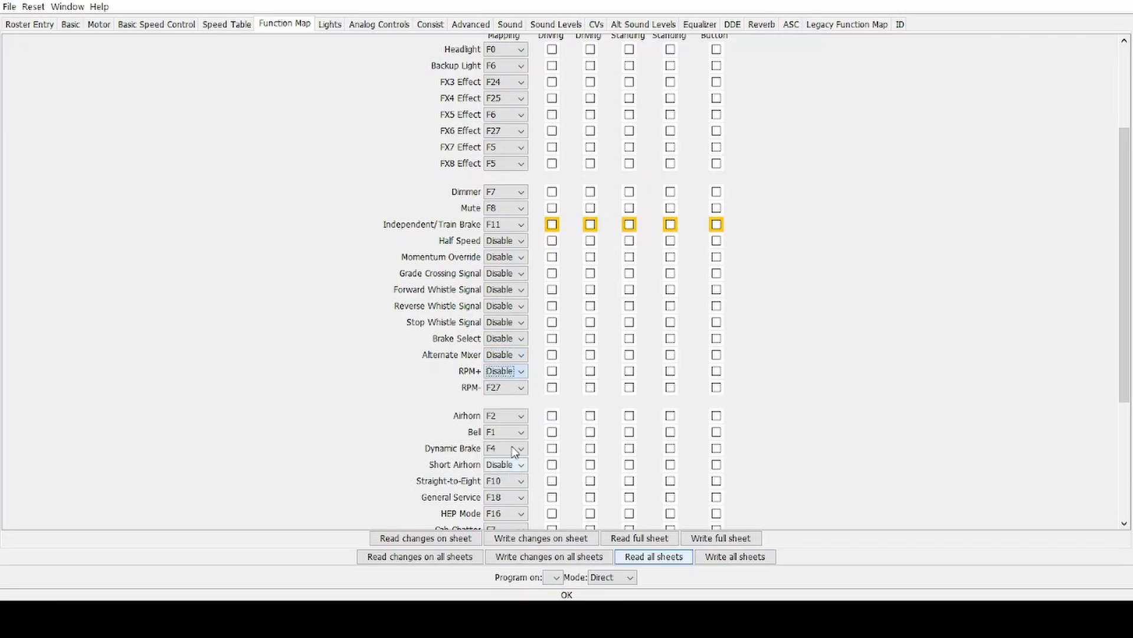
left_click(507, 388)
scroll(507, 437, "down", 3)
left_click(509, 484)
Step: Set the Straight-to-Eight and General Service function mappings to Disable
scroll(513, 448, "down", 5)
scroll(519, 387, "down", 5)
scroll(458, 426, "down", 4)
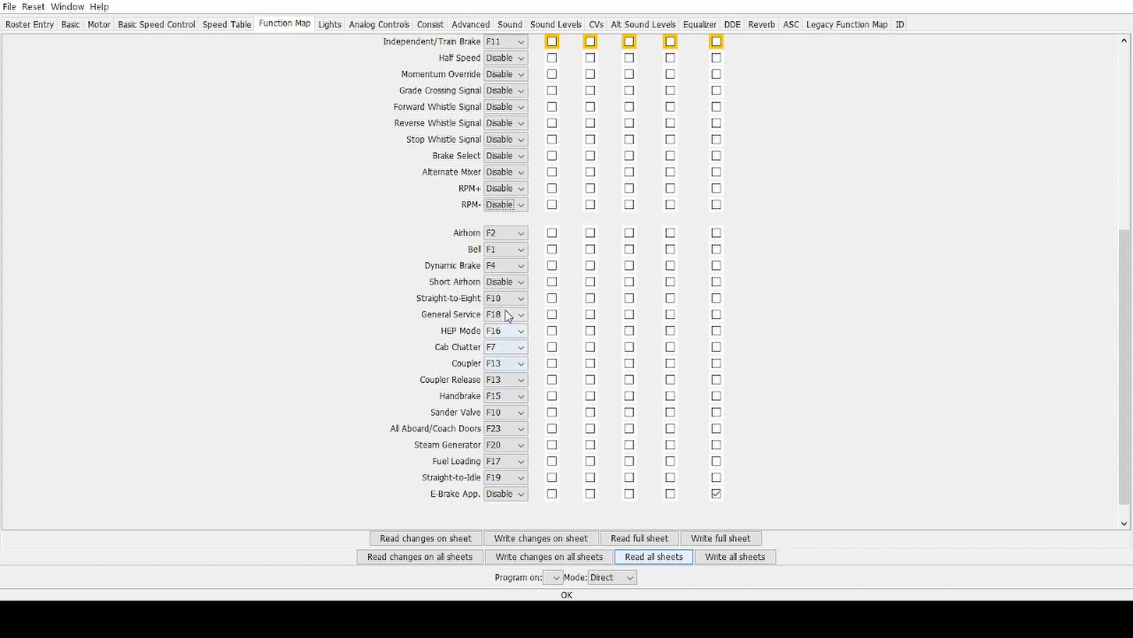
left_click(506, 298)
left_click(512, 396)
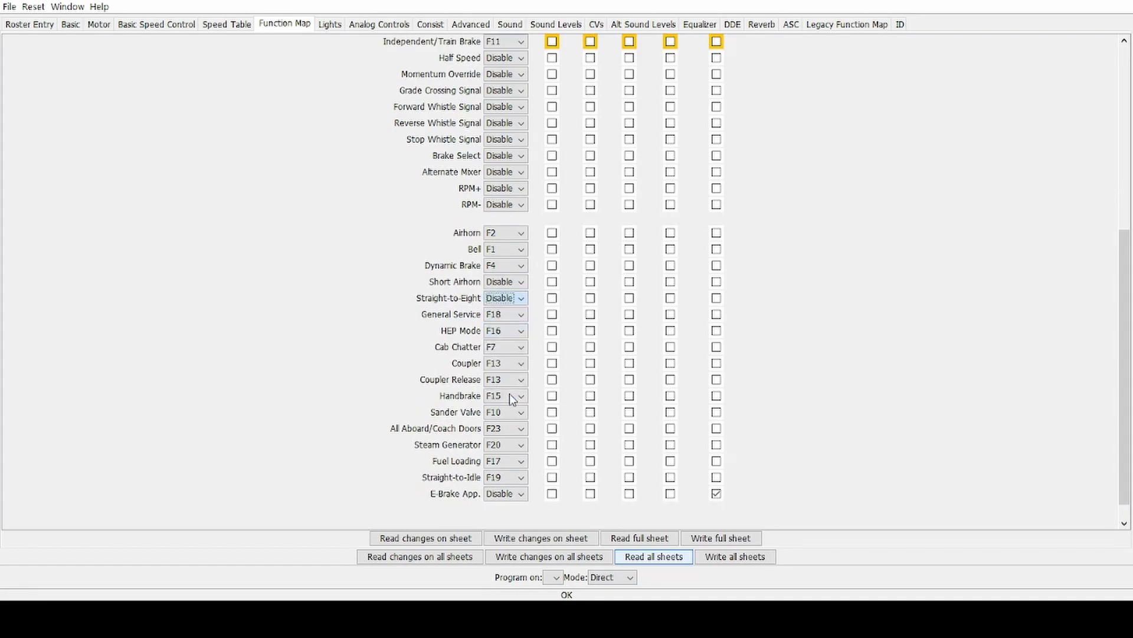
left_click(505, 314)
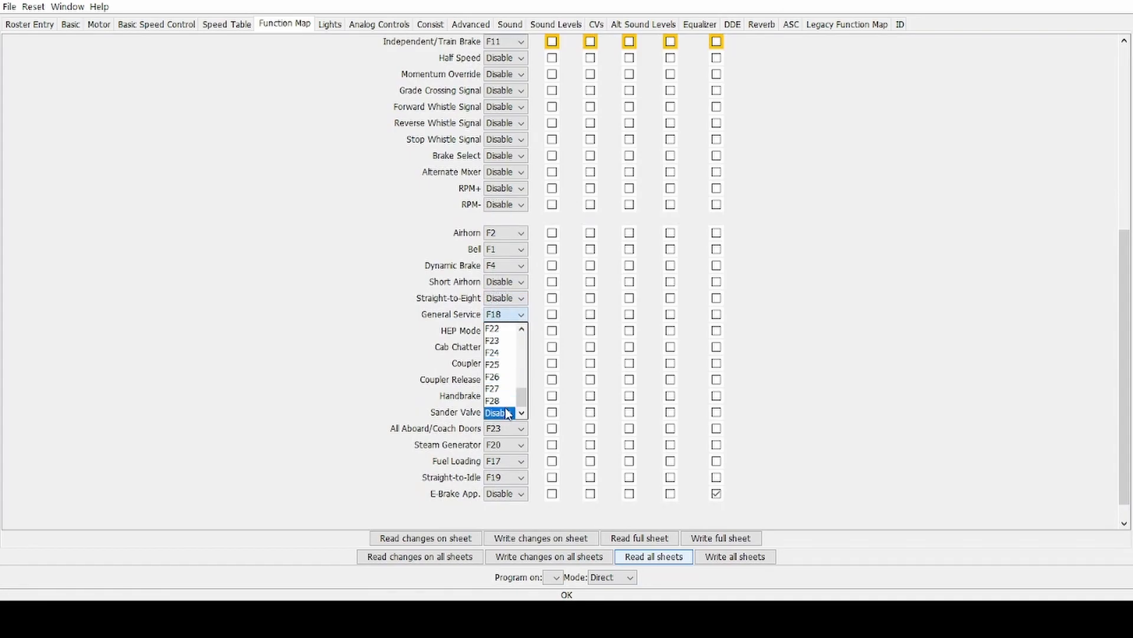
left_click(506, 412)
Step: Set the HEP Mode and Cab Chatter function mappings to Disable
left_click(504, 331)
left_click(504, 429)
left_click(503, 349)
left_click(505, 444)
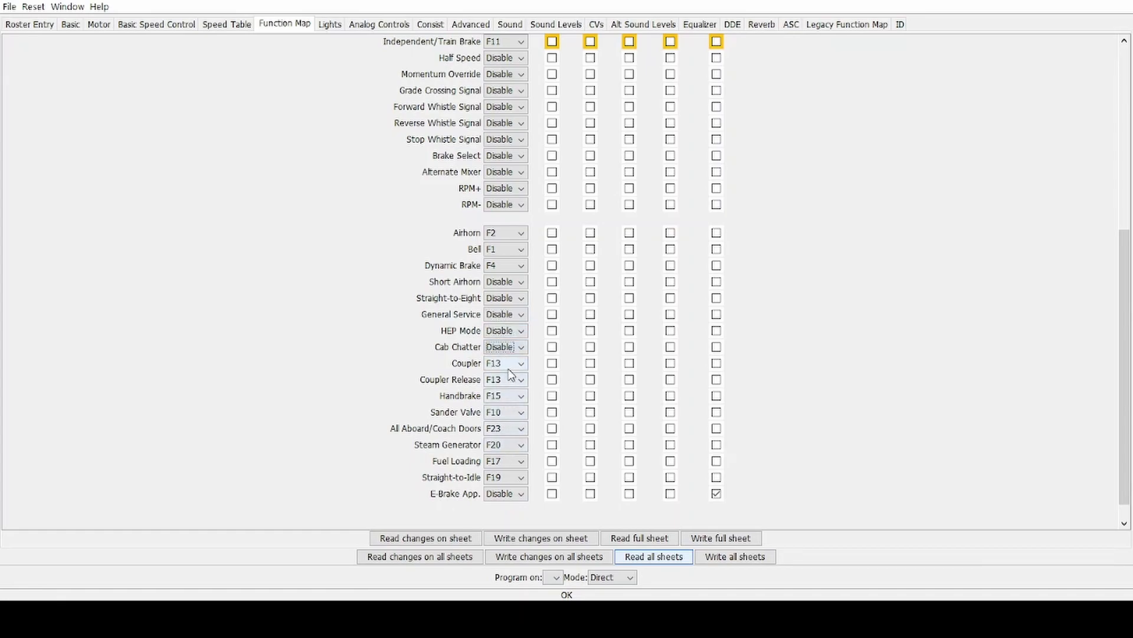
Step: Set the Handbrake and Sander Valve function mappings to Disable
left_click(505, 396)
scroll(505, 399, "down", 5)
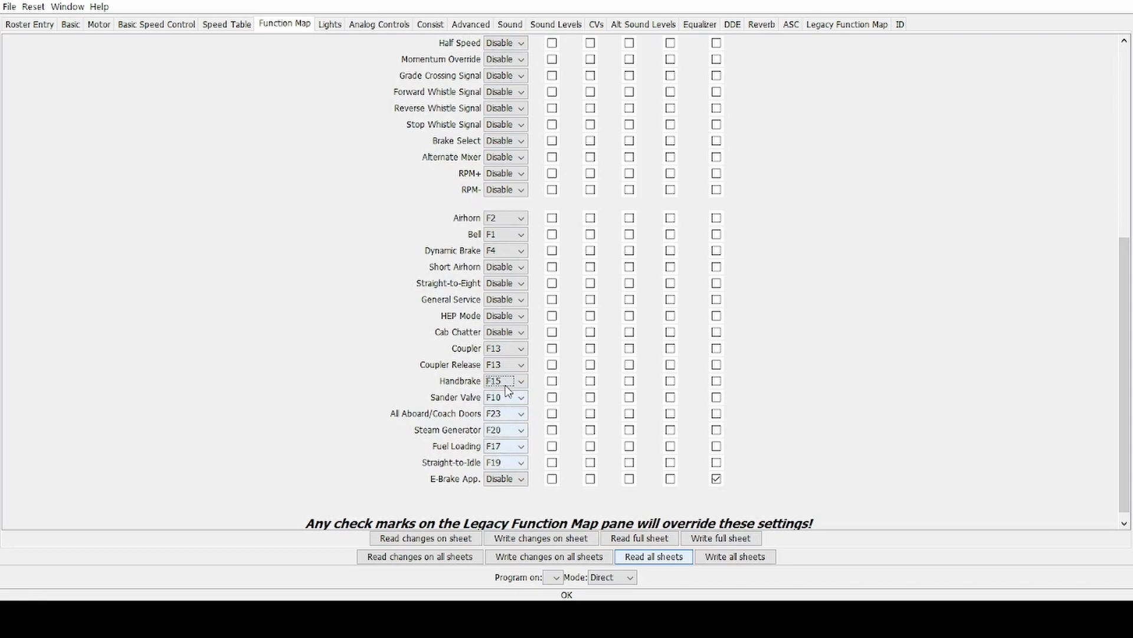
left_click(506, 386)
left_click(505, 476)
left_click(505, 397)
left_click(499, 494)
left_click(505, 397)
left_click(502, 495)
Step: Set the All Aboard/Coach Doors and Steam Generator function mappings to Disable
left_click(505, 413)
left_click(502, 511)
left_click(502, 430)
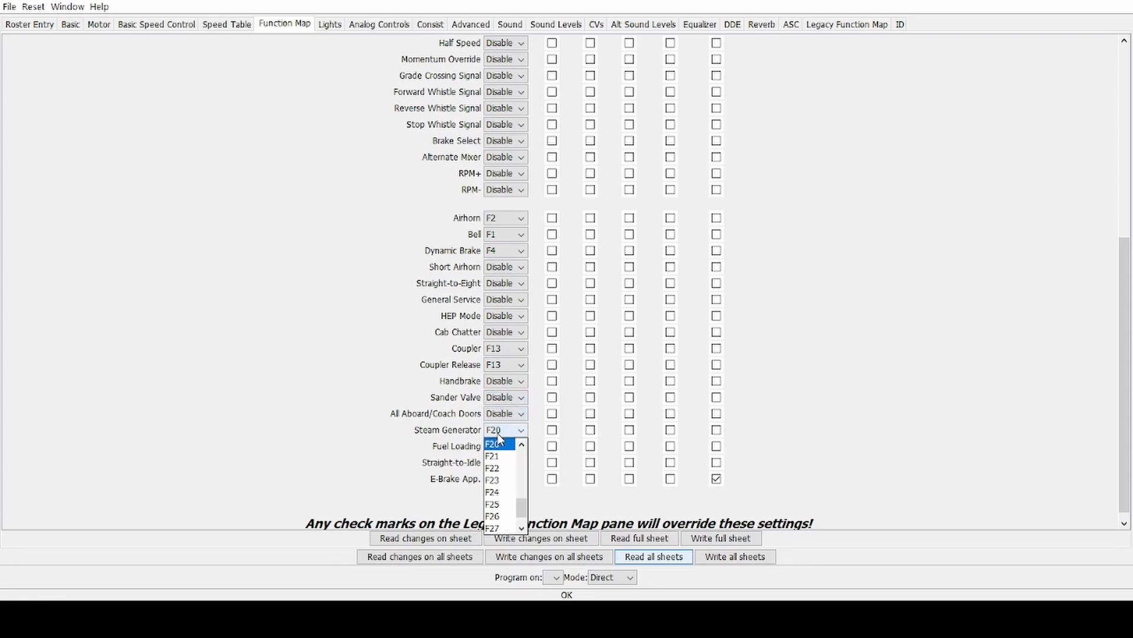
left_click(496, 528)
Step: Disable the Fuel Loading and Straight-to-Idle mappings, and clear the Emergency Stop Button assignment of E-Brake App
left_click(505, 446)
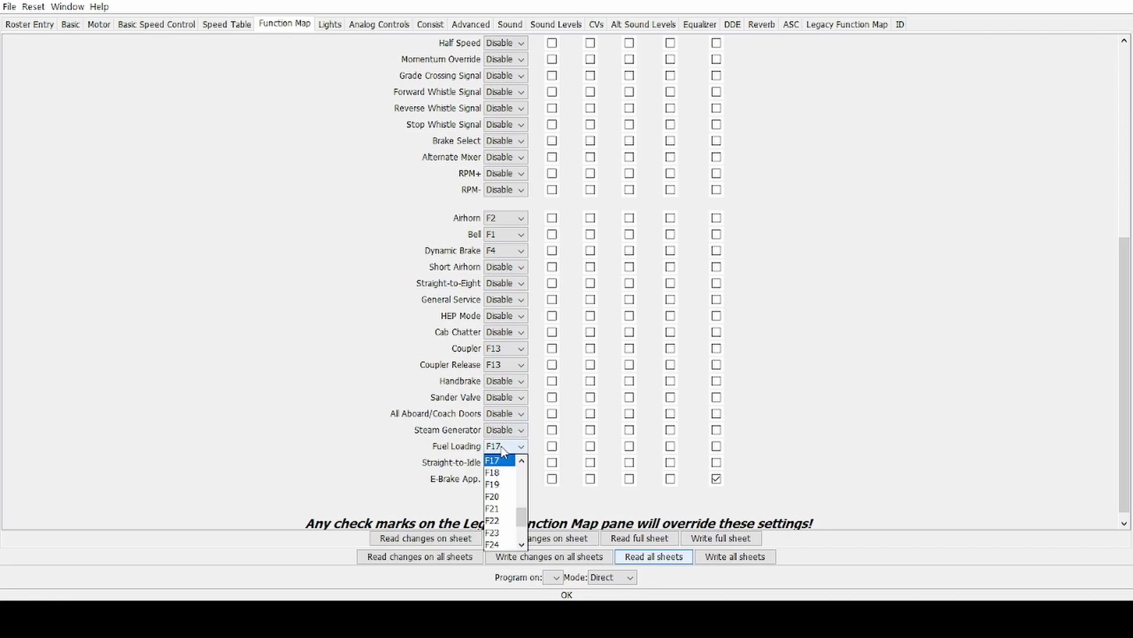
left_click(496, 544)
left_click(503, 462)
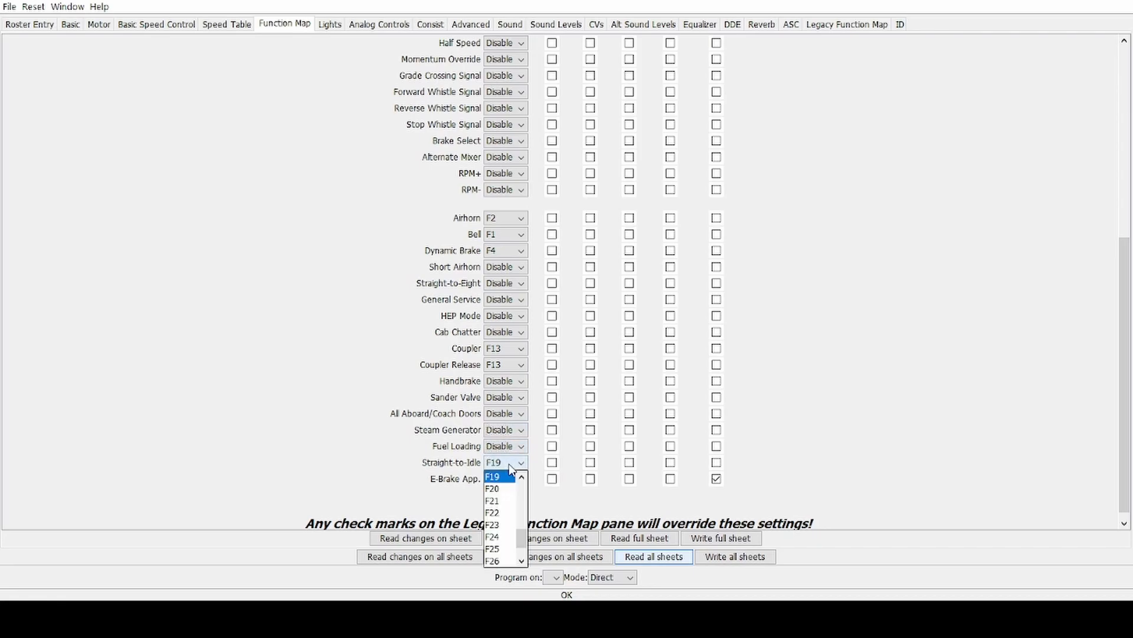
left_click(499, 561)
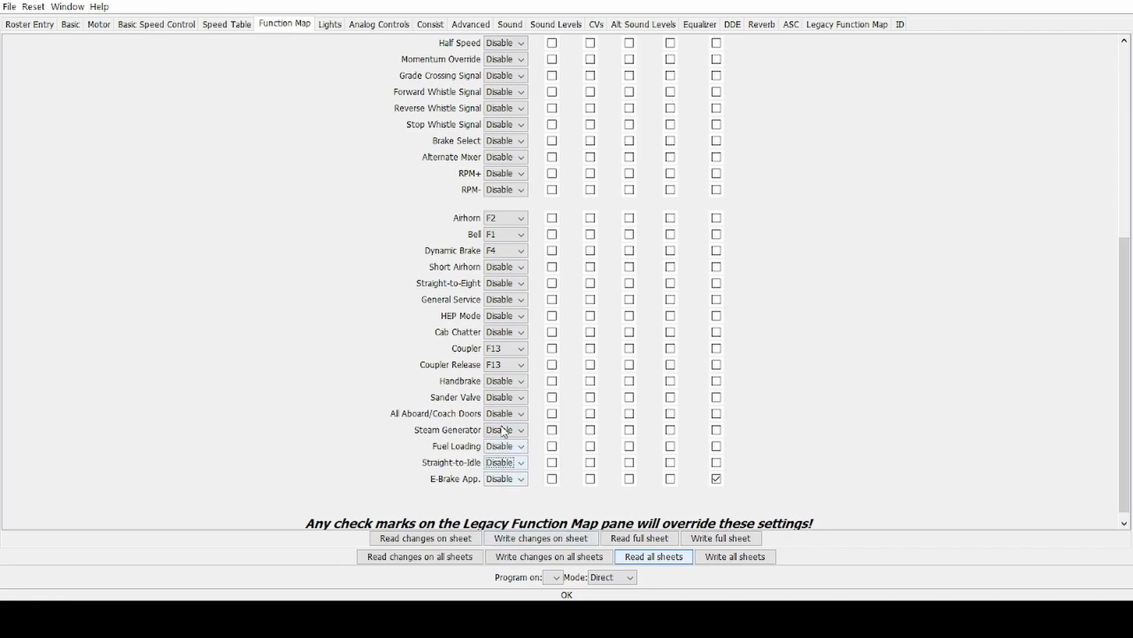
left_click(716, 478)
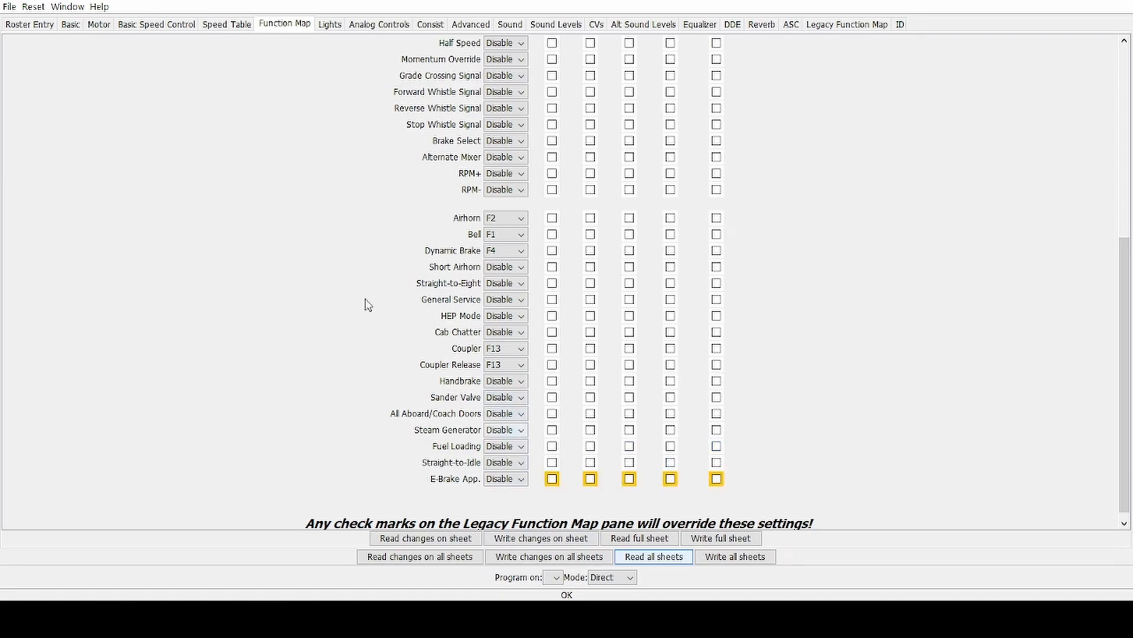
Step: On the Lights sheet, set the Headlight F0(f) effect to Dimmable headlight and enable its Reverse Directional Control
left_click(328, 26)
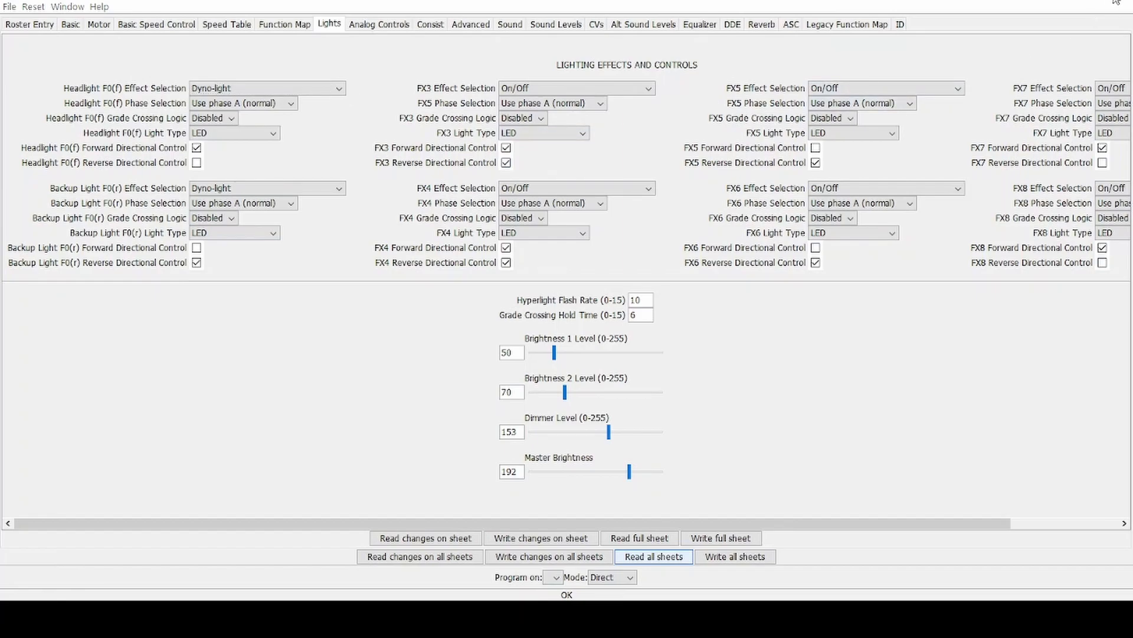
left_click(296, 89)
left_click(295, 90)
left_click(260, 89)
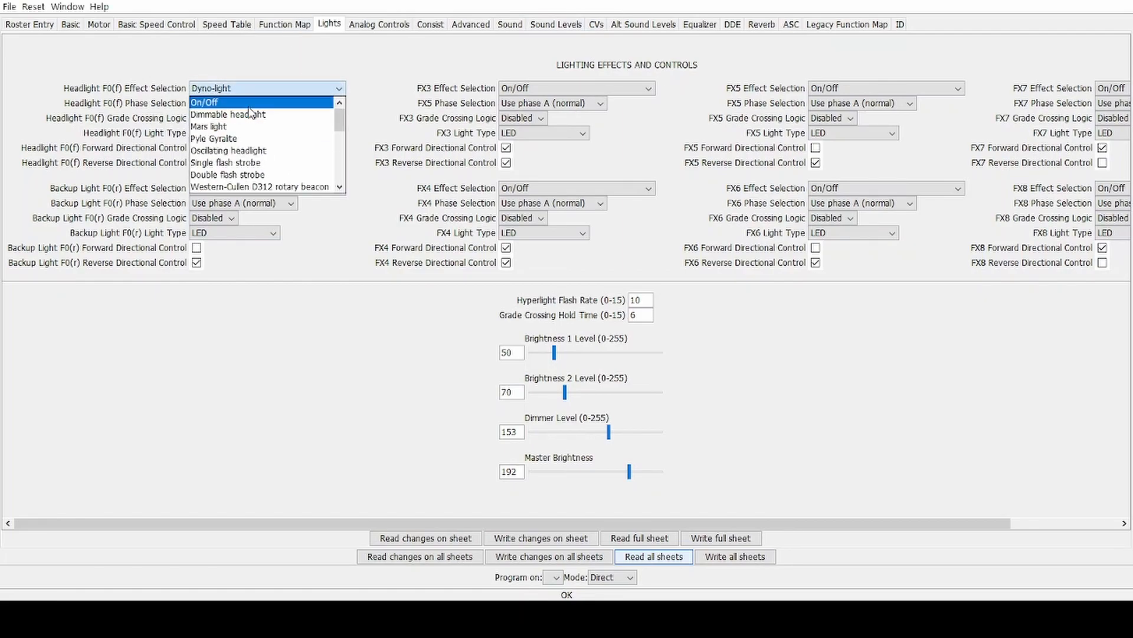
left_click(253, 114)
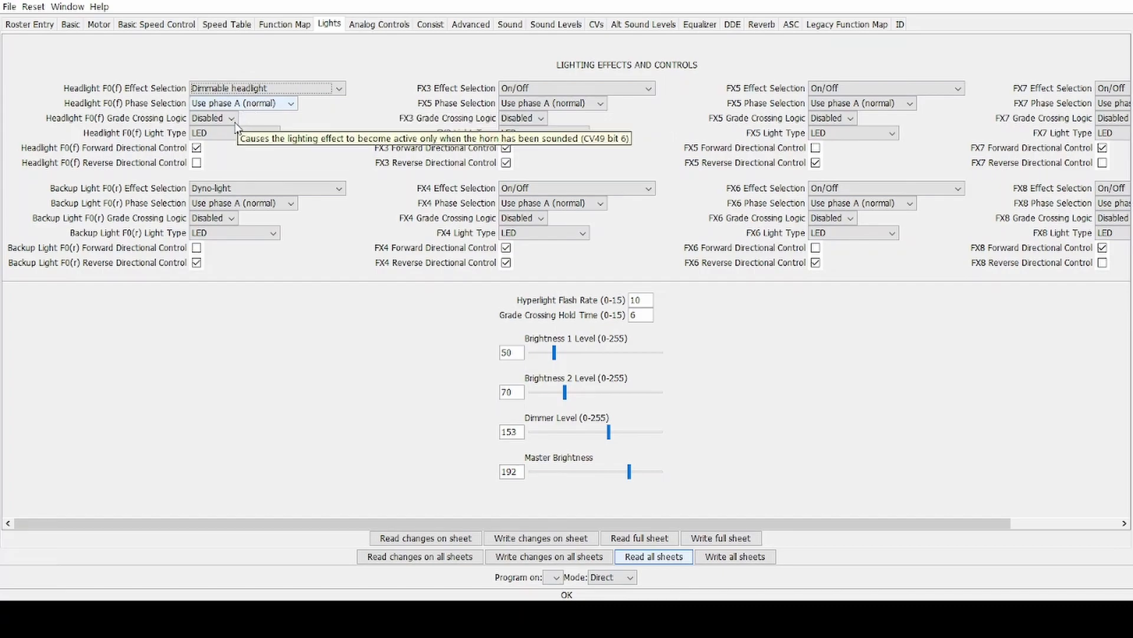
left_click(199, 164)
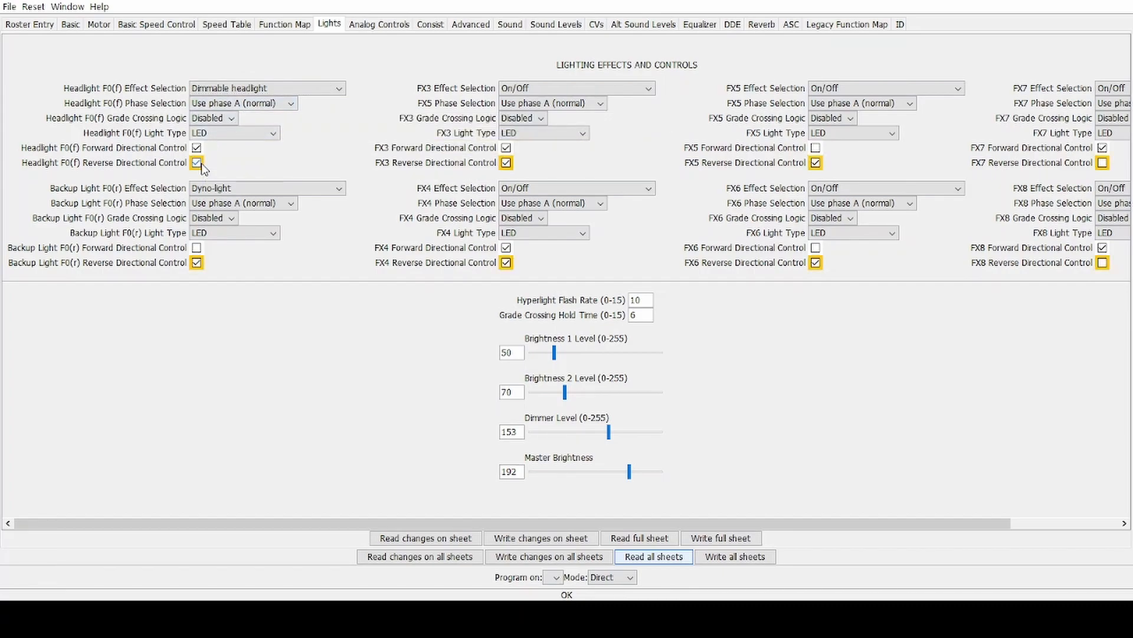
Step: Set the Backup Light F0(r) effect to Dimmable headlight and enable its Forward Directional Control
left_click(220, 188)
scroll(226, 222, "up", 3)
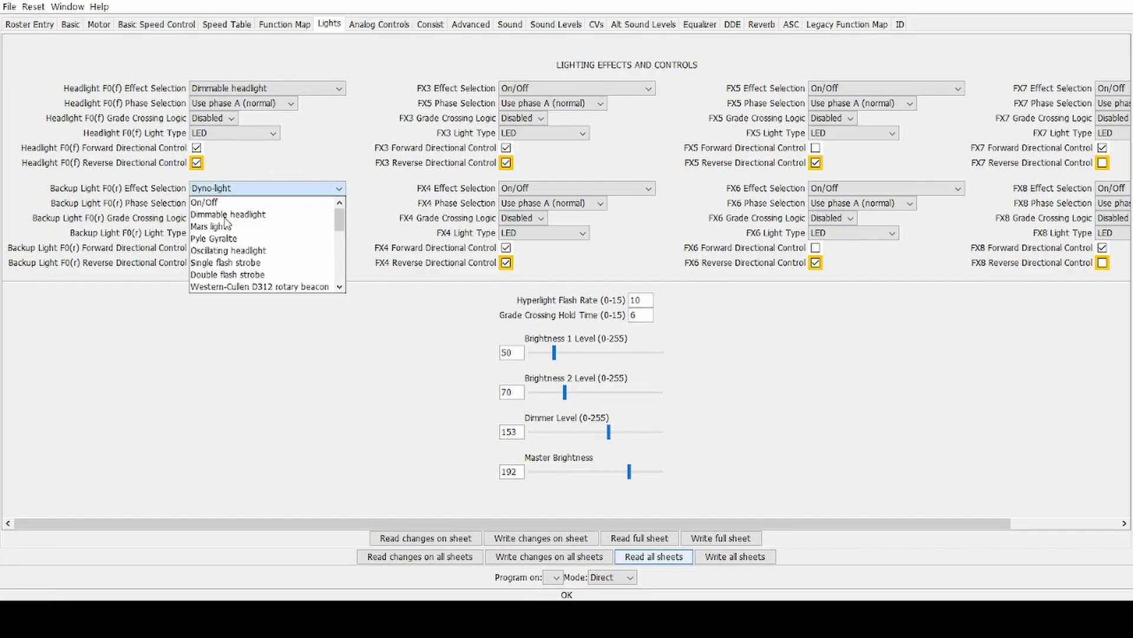
left_click(227, 216)
left_click(204, 247)
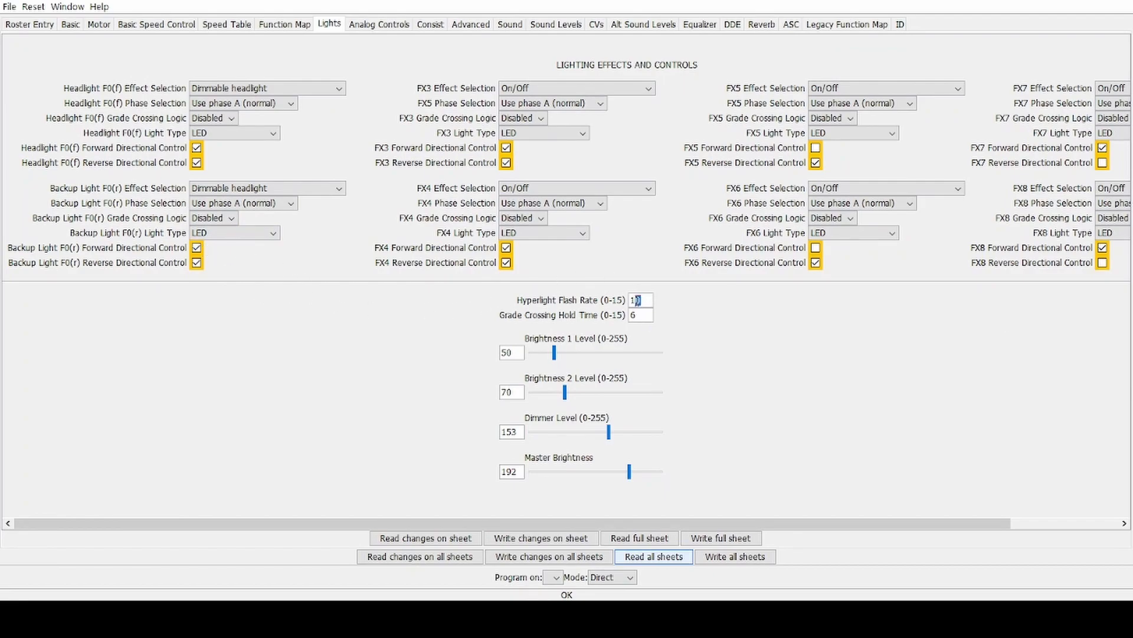
Step: Set Hyperlight Flash Rate and Grade Crossing Hold Time to 0, and the Brightness 1 and Brightness 2 levels to 75
type("0")
key("Tab")
left_click_drag(553, 353, 527, 354)
left_click(618, 349)
left_click(534, 401)
left_click(534, 400)
left_click(637, 403)
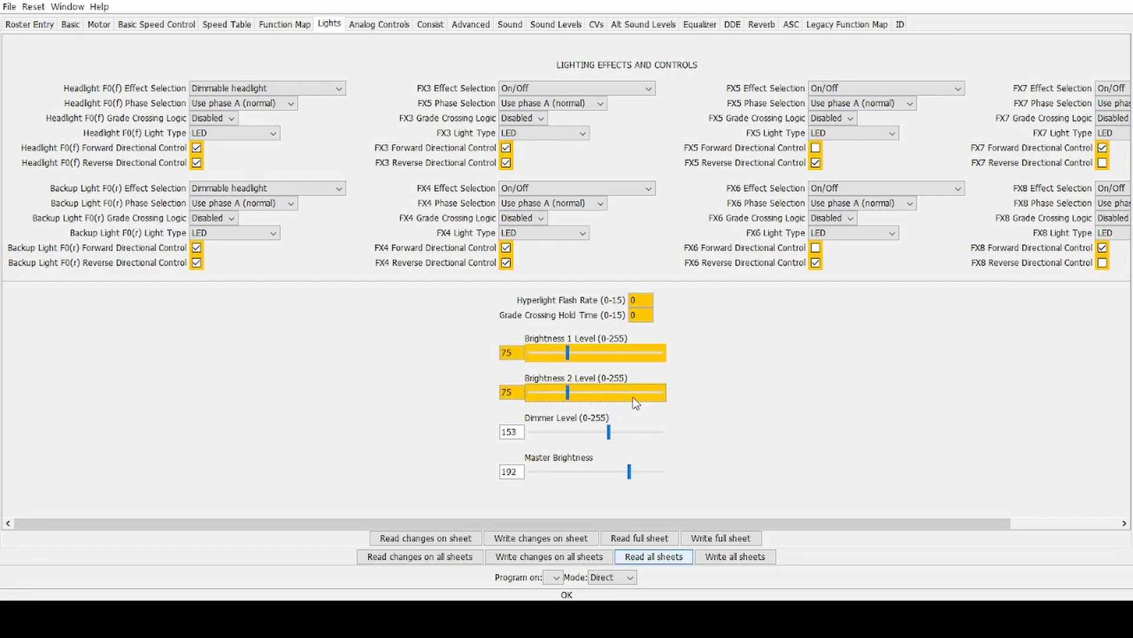
Step: Set the Dimmer Level to 75 and adjust the Master Brightness of the lights
left_click(529, 438)
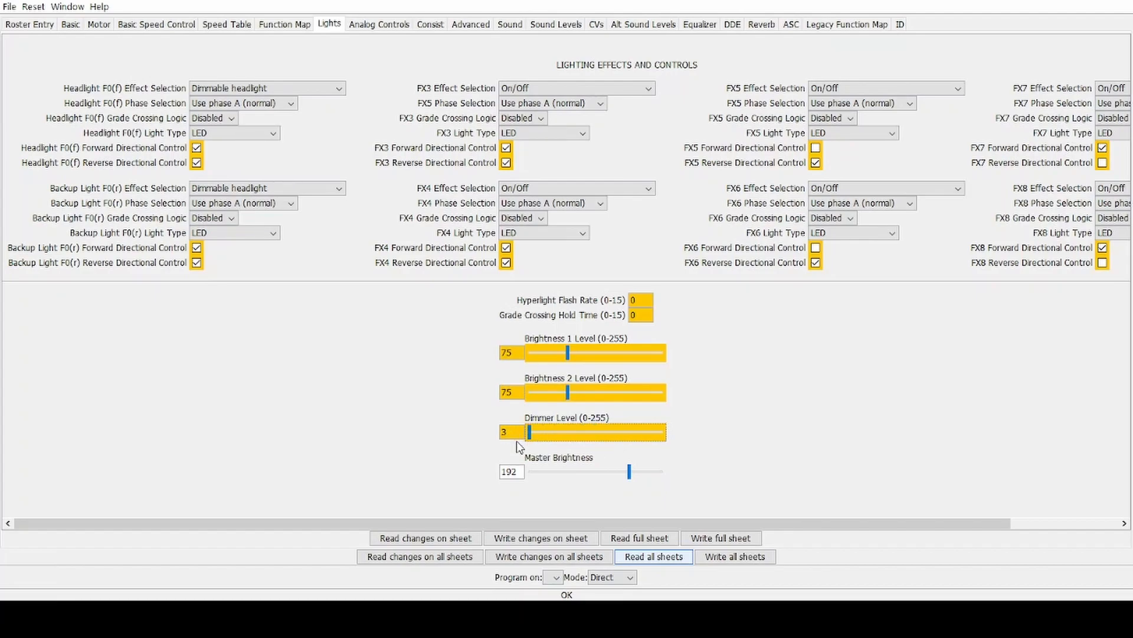
left_click(622, 426)
left_click(535, 478)
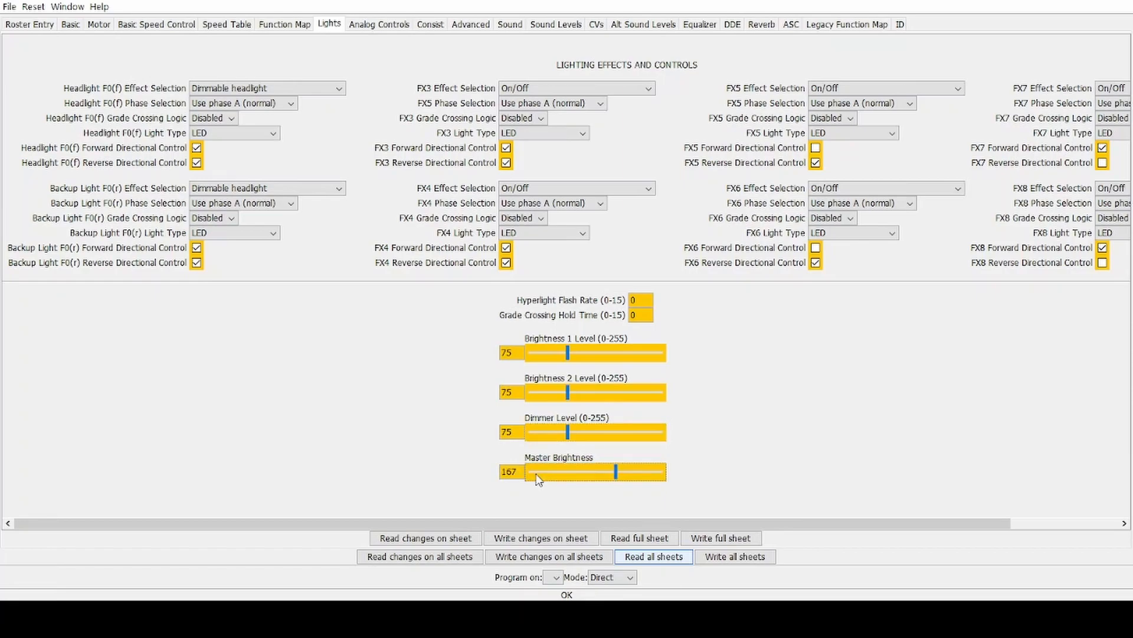
left_click(663, 478)
Step: On the Analog Controls sheet, set the motor and engine start voltages to 0 and the Power Source Conversion Type to No alternate power source available
left_click(368, 27)
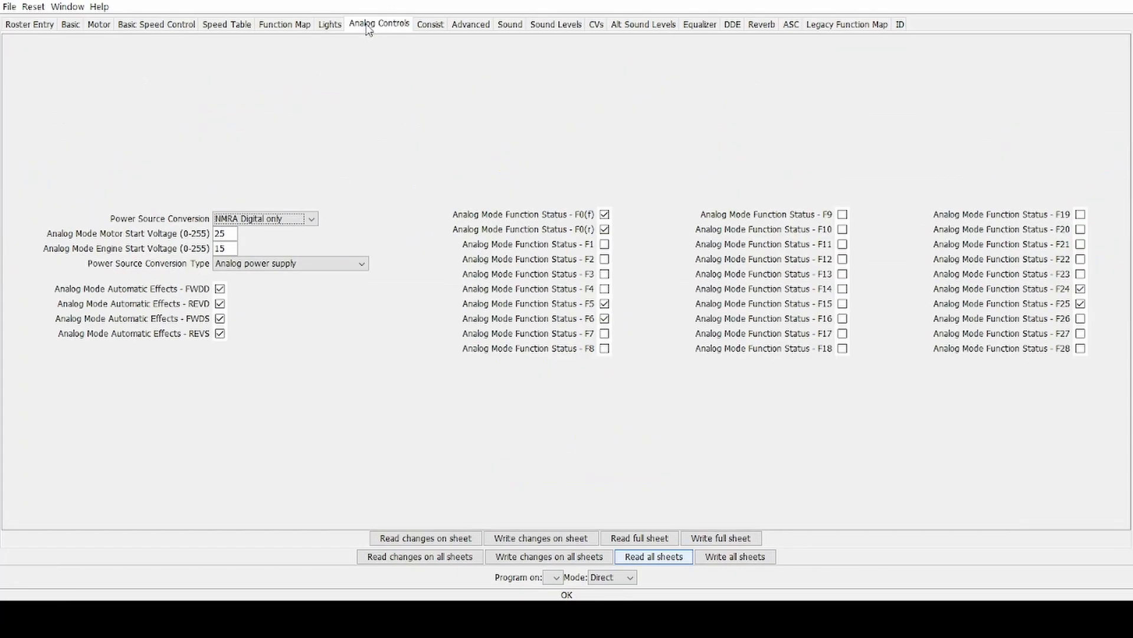
left_click_drag(234, 233, 199, 232)
type("0")
left_click_drag(229, 248, 210, 247)
type("0")
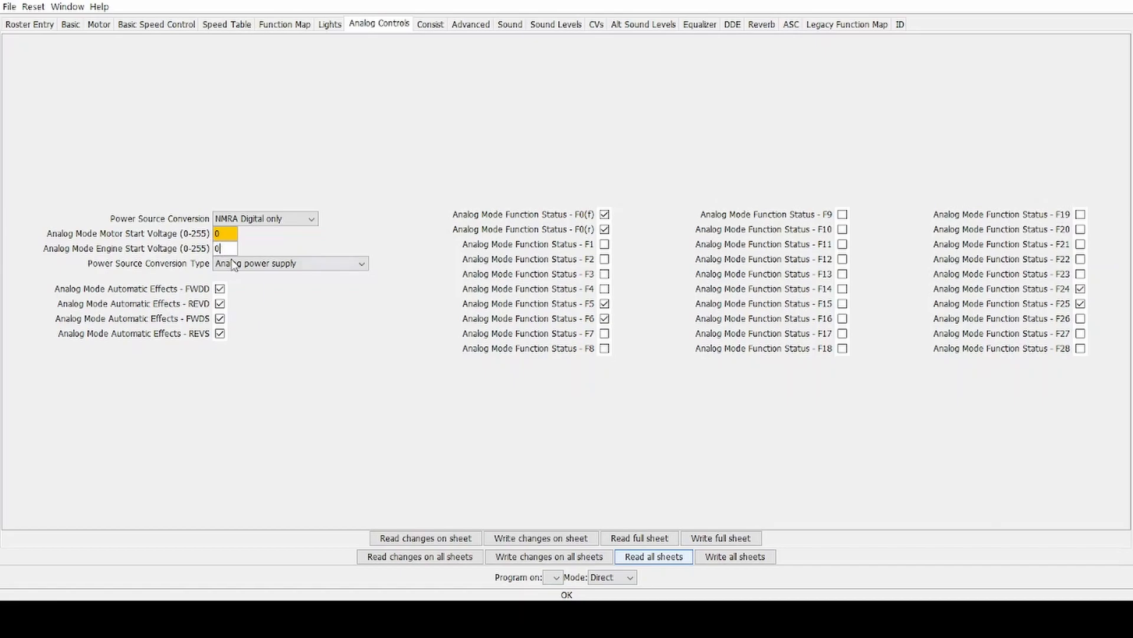
left_click(236, 264)
left_click(259, 277)
Step: Disable the Analog Mode Automatic Effects FWDD, REVD, FWDS and REVS
left_click(220, 289)
left_click(220, 303)
left_click(220, 318)
left_click(220, 333)
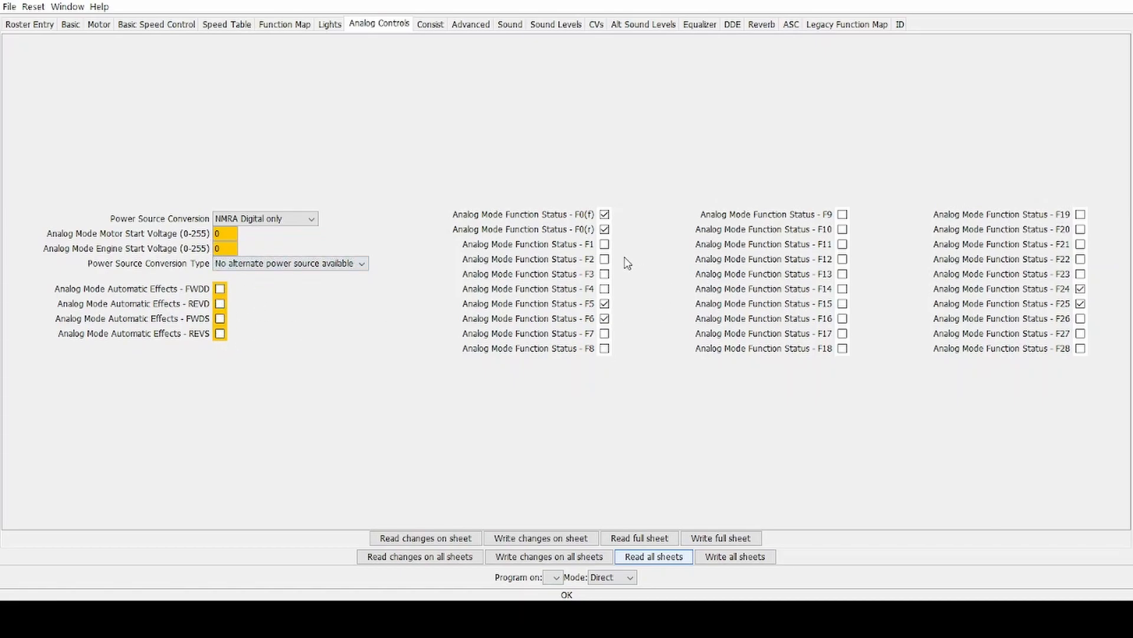
Step: Disable the Analog Mode Function Status for F0(f), F0(r), F5, F6, F24 and F25
left_click(604, 214)
left_click(604, 229)
left_click(604, 304)
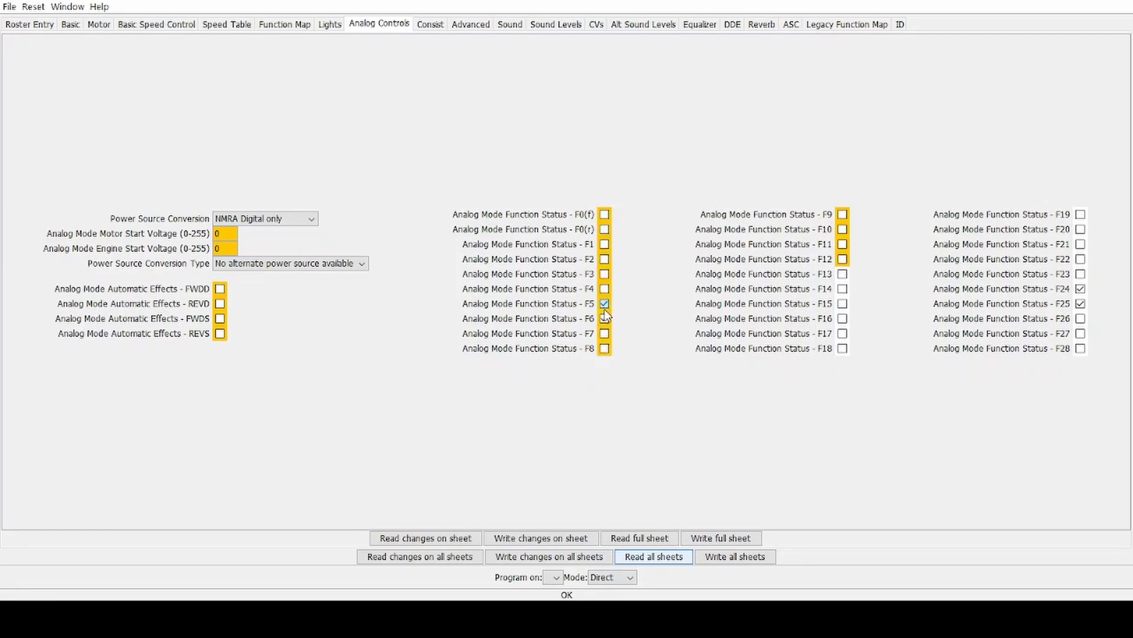
left_click(605, 319)
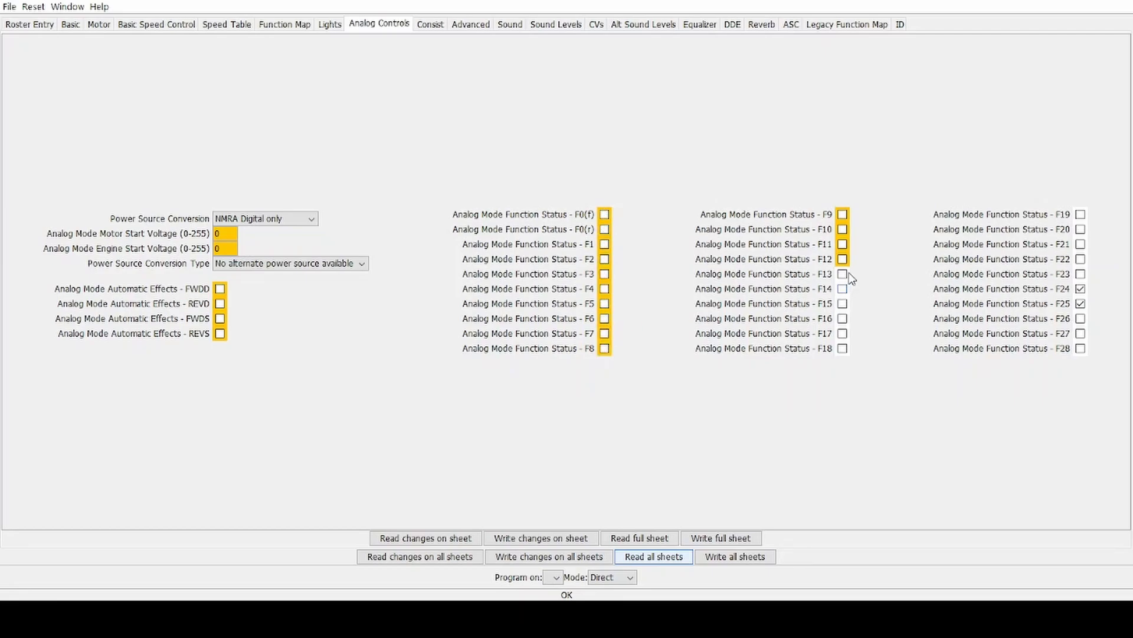
left_click(1081, 289)
left_click(1080, 303)
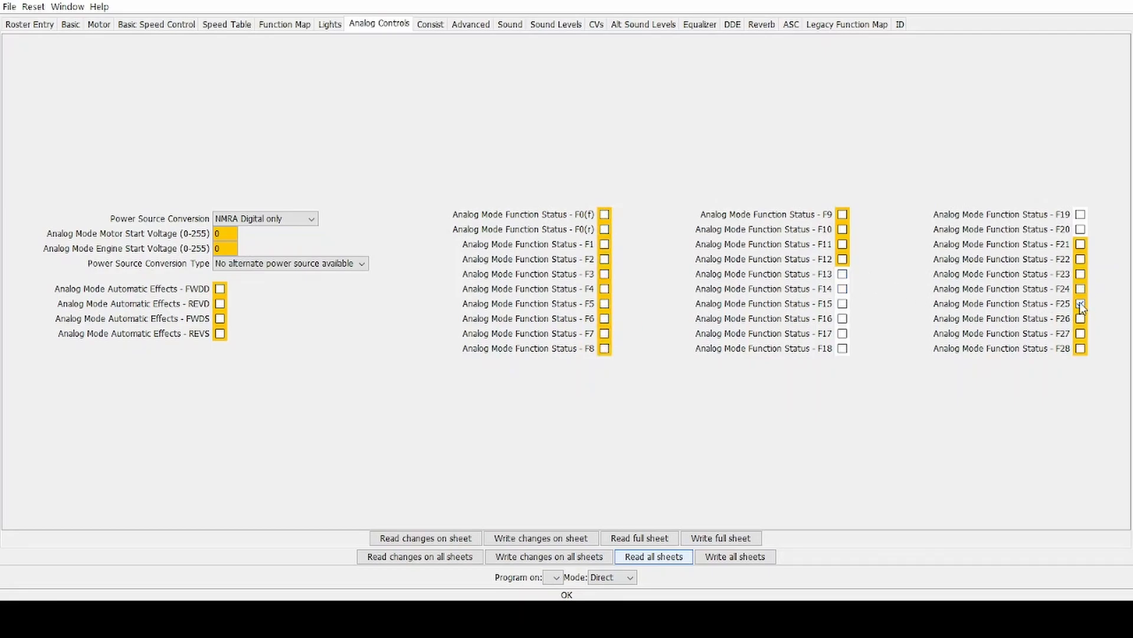
Step: On the Advanced sheet, set Independent Brake Rate to 127, subtracted from the baseline braking rate, and Train Brake Rate to 25
left_click(430, 26)
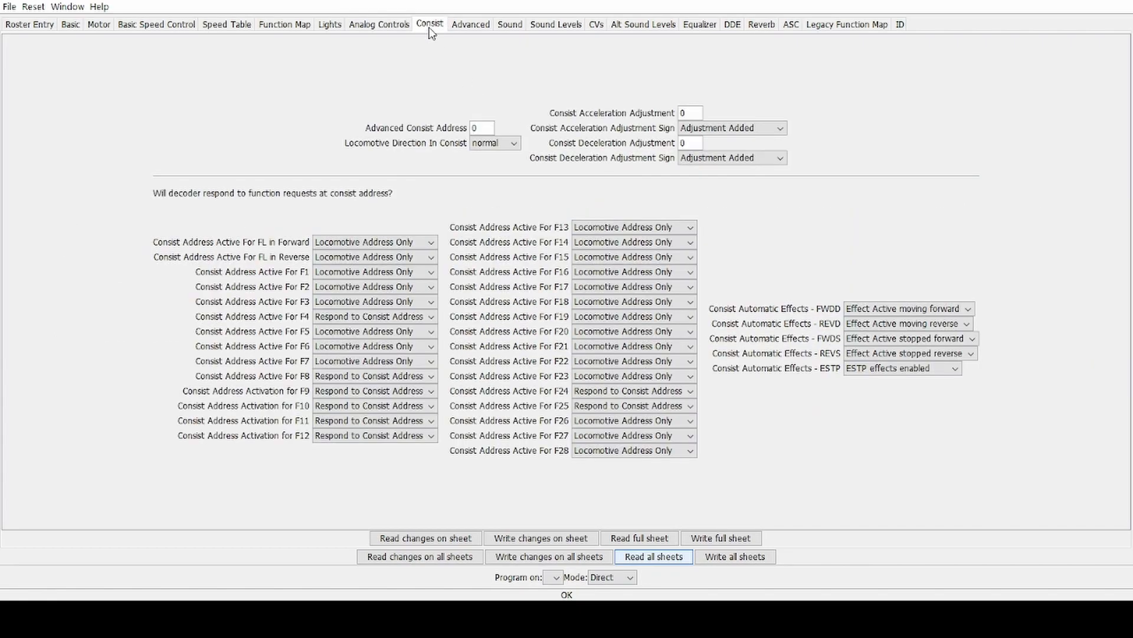
left_click(479, 28)
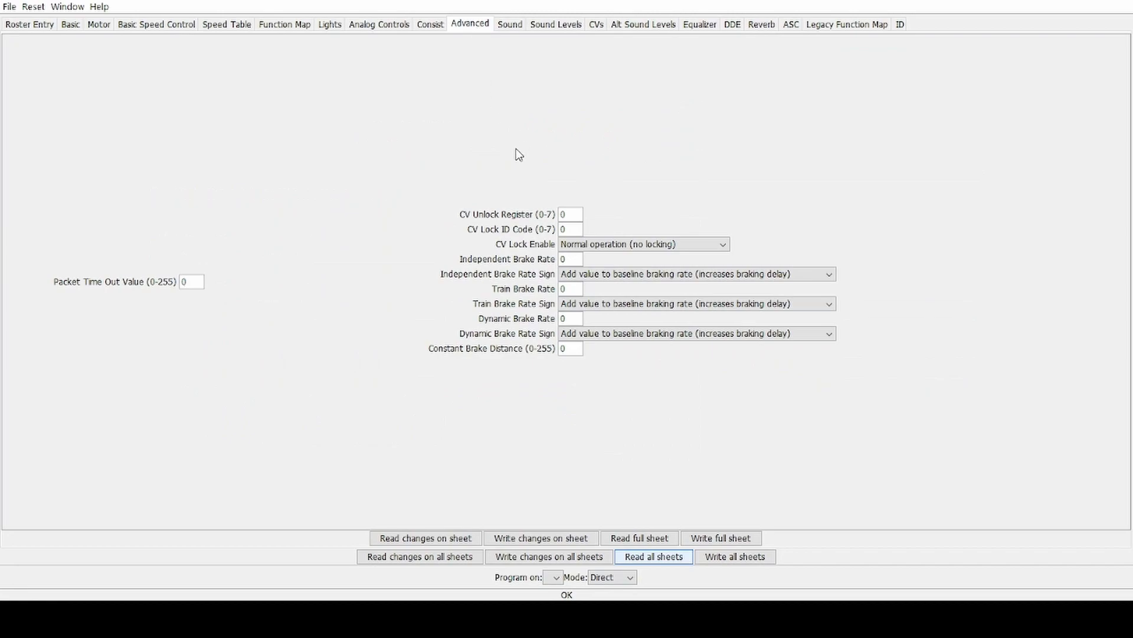
double_click(567, 259)
type("127")
left_click(578, 275)
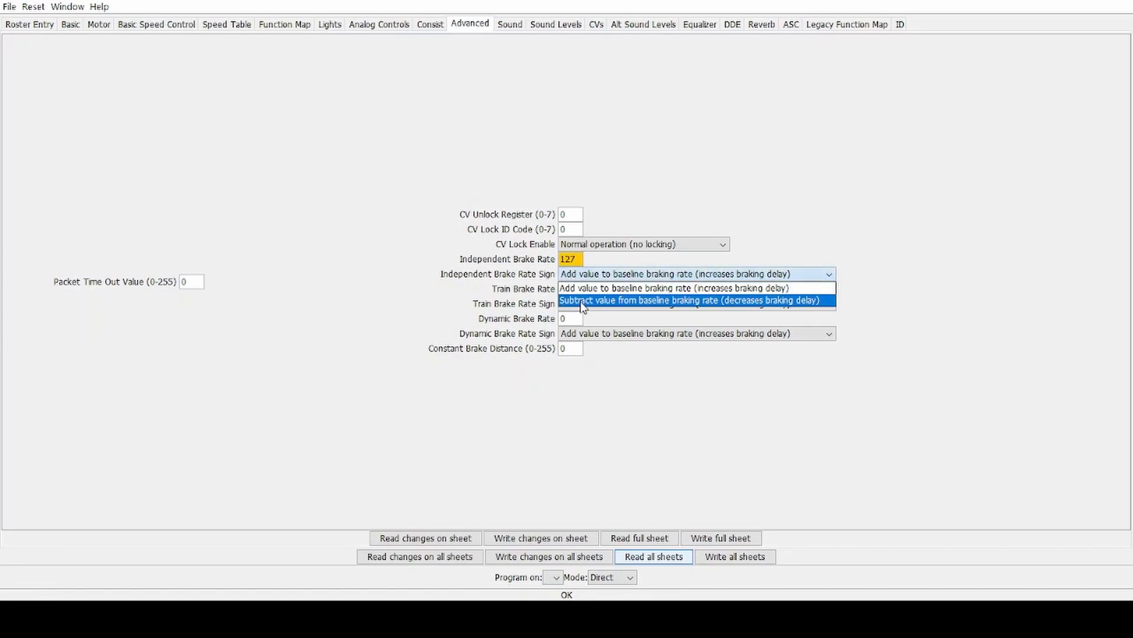
left_click(583, 302)
left_click(577, 289)
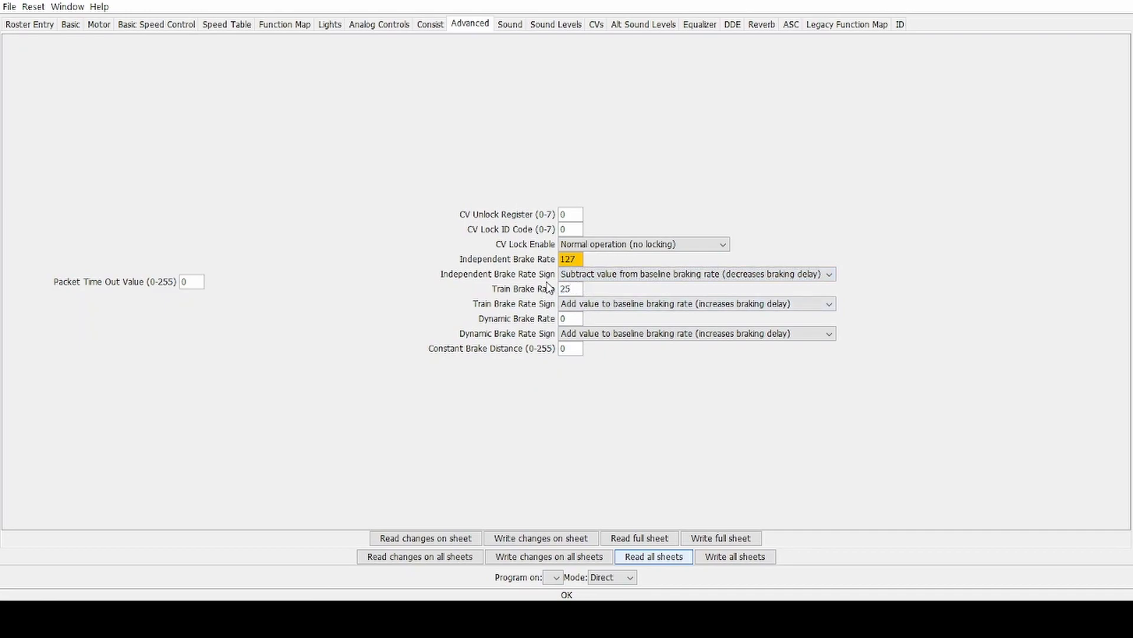
Step: On the Sound sheet, set Engine RPM Interlock to no movement until engine starts and make Dynamic Brakes drop engine RPMs to notch 4
left_click(509, 25)
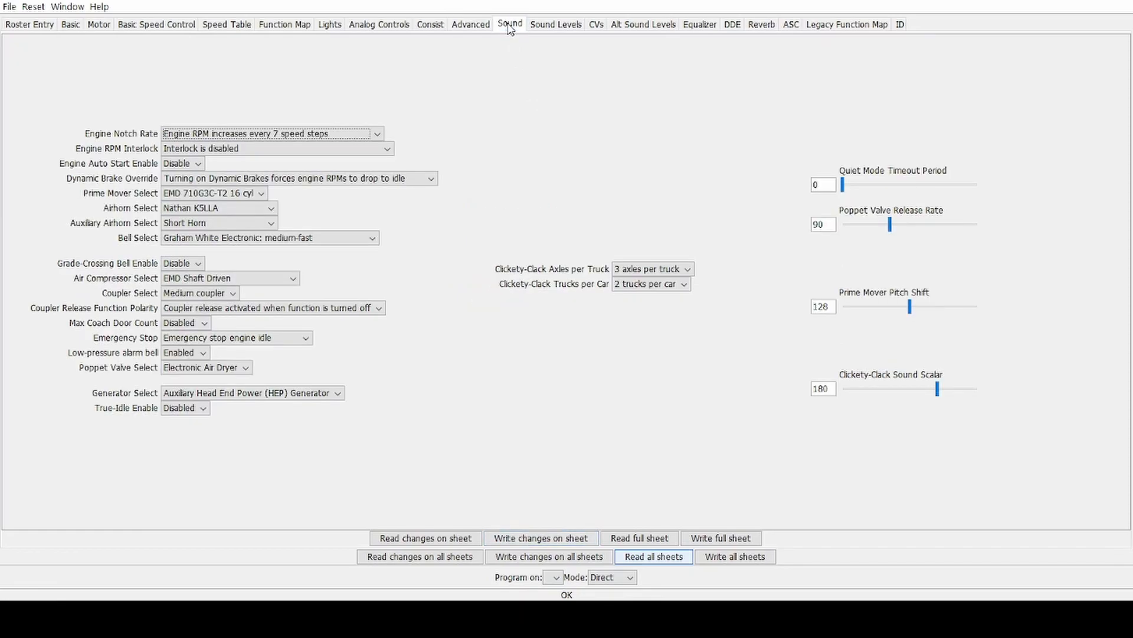
left_click(181, 152)
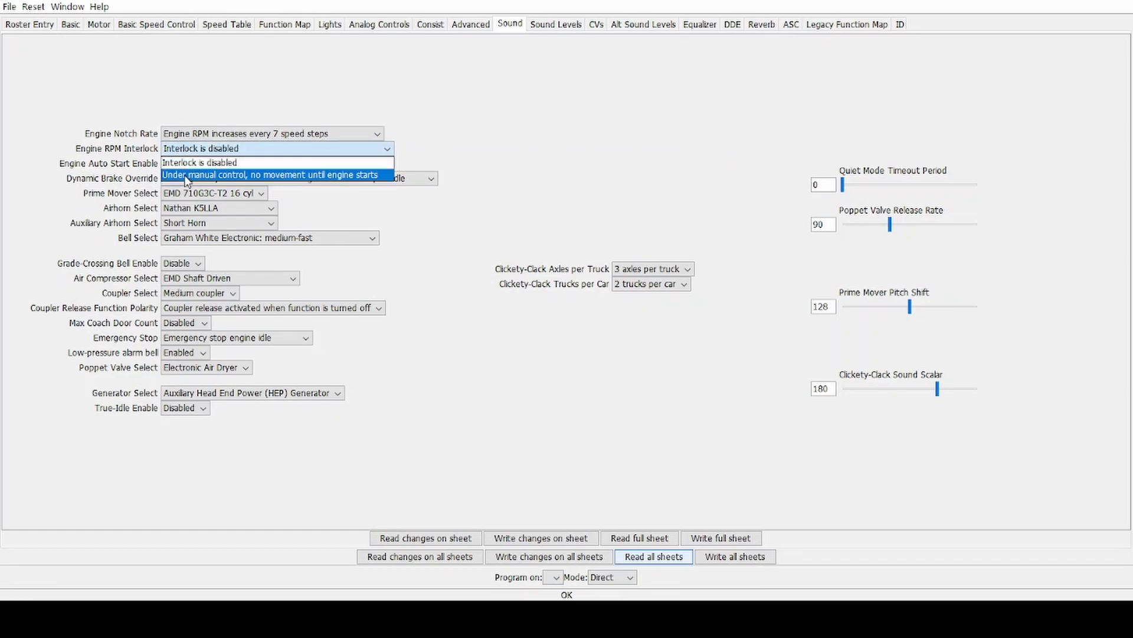
left_click(187, 175)
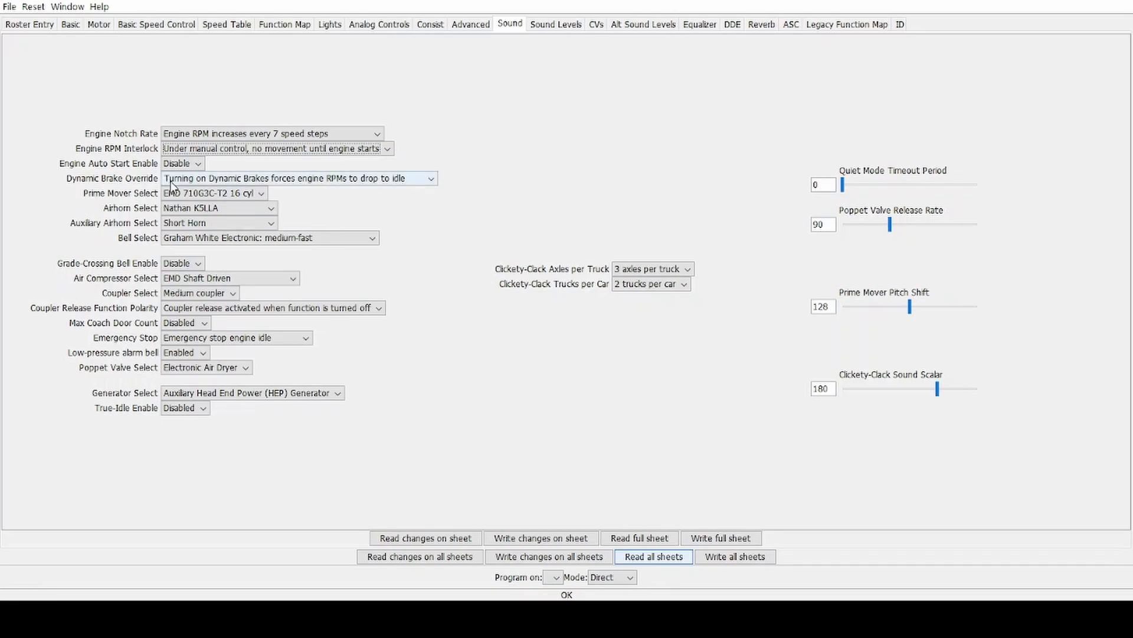
left_click(170, 183)
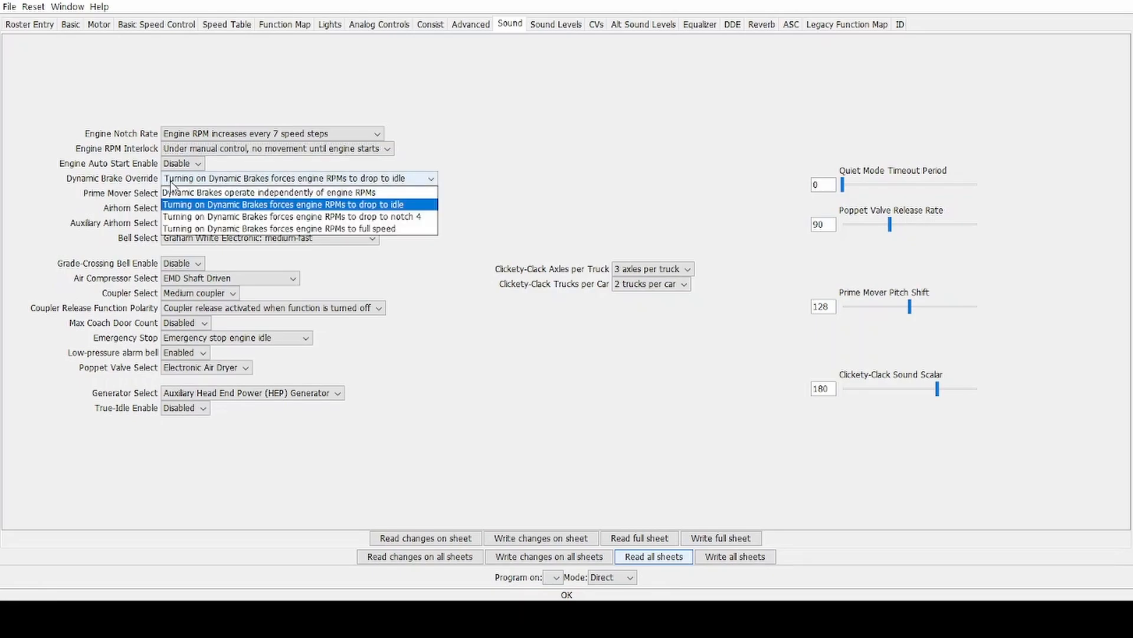
left_click(184, 217)
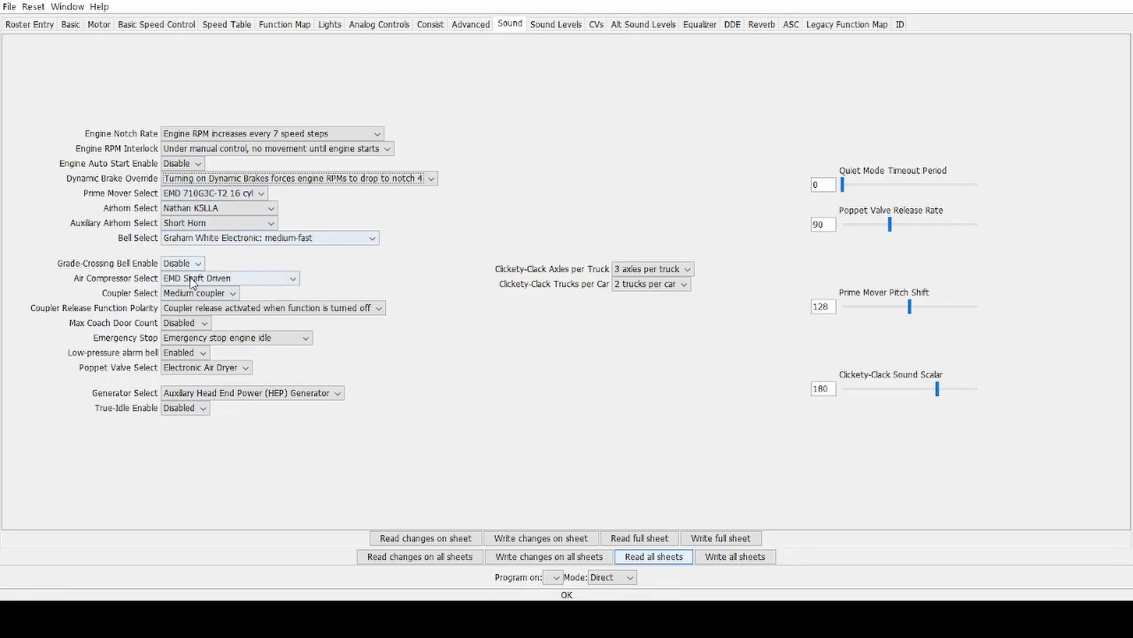
Step: Set Emergency Stop to Emergency stop engine shutdown and set True-Idle Enable to Enabled
left_click(185, 342)
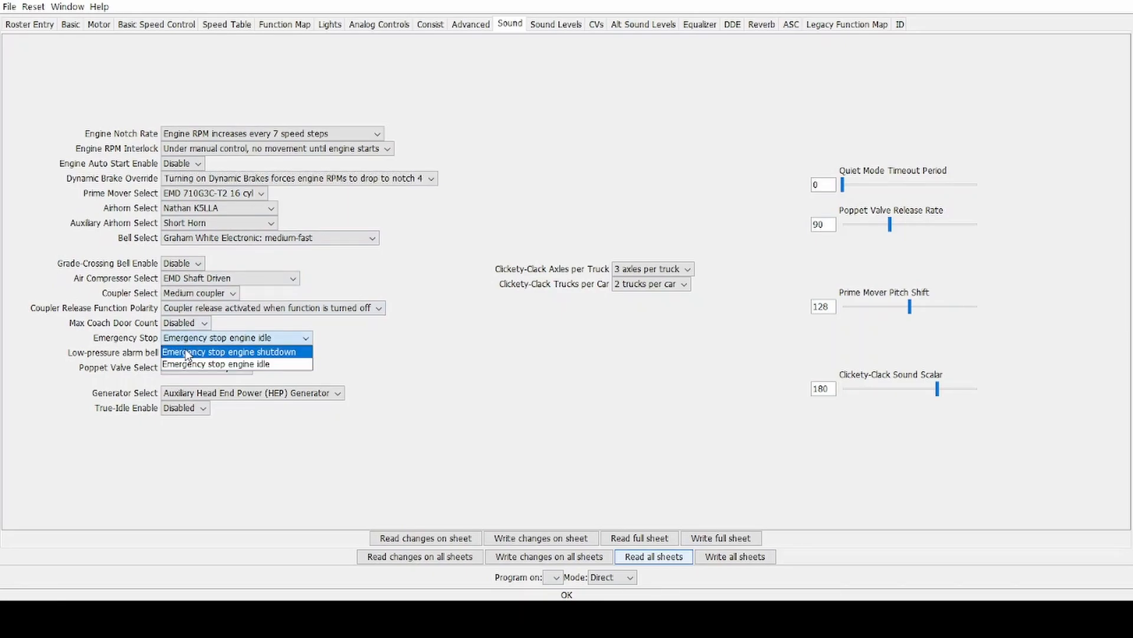
left_click(187, 353)
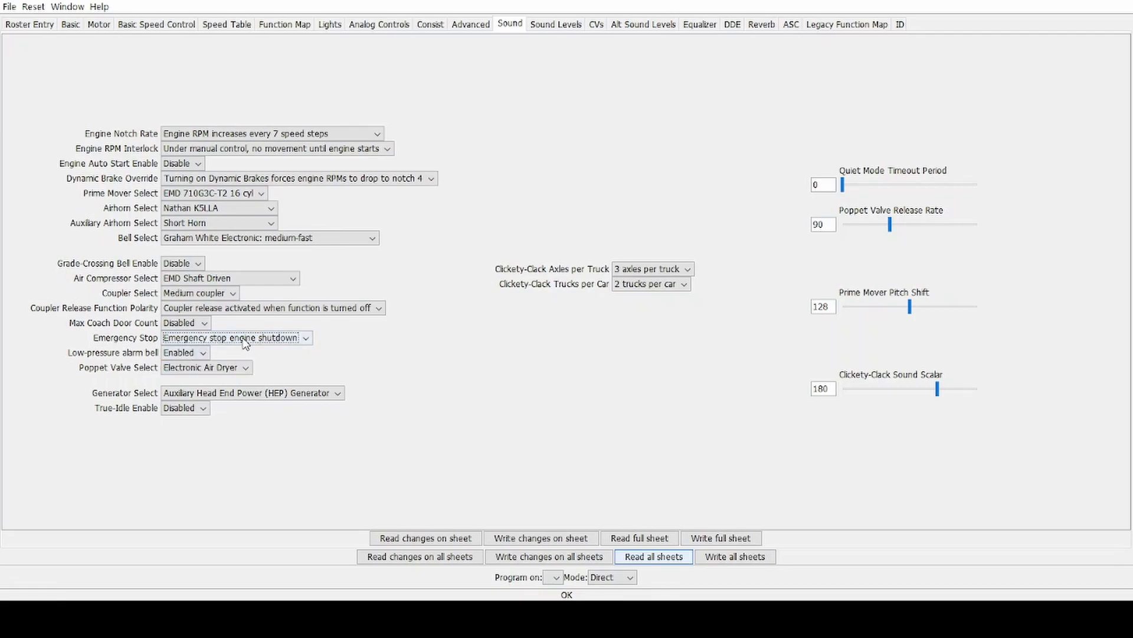
left_click(176, 411)
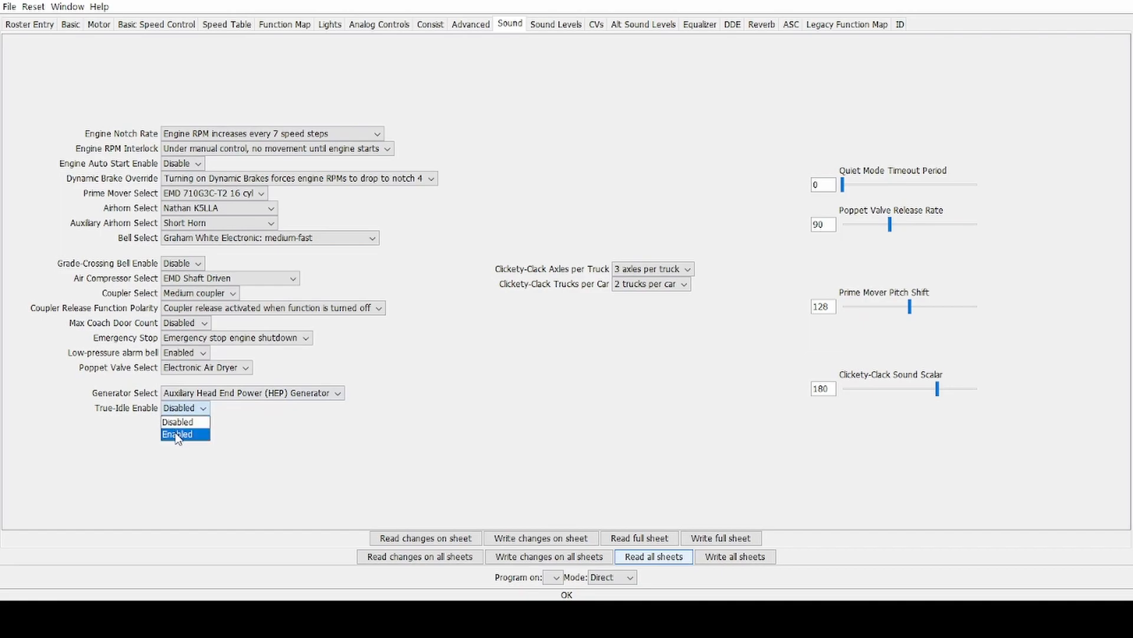
left_click(177, 435)
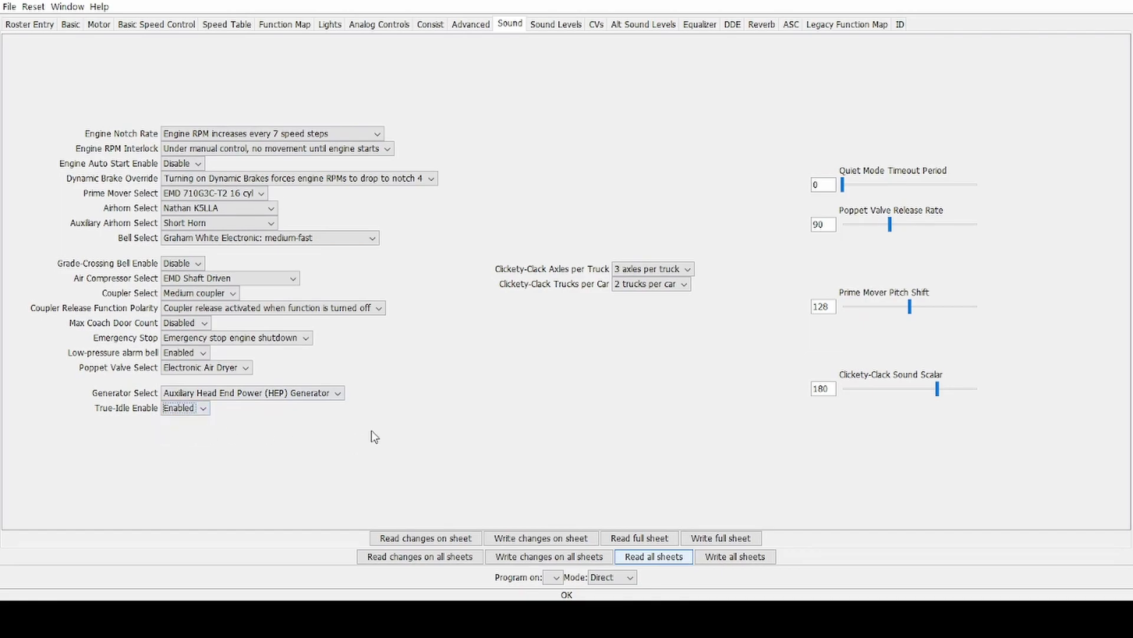
Step: Set the Poppet Valve Release Rate, Prime Mover Pitch Shift and Clickety-Clack Sound Scalar to 0
left_click(845, 227)
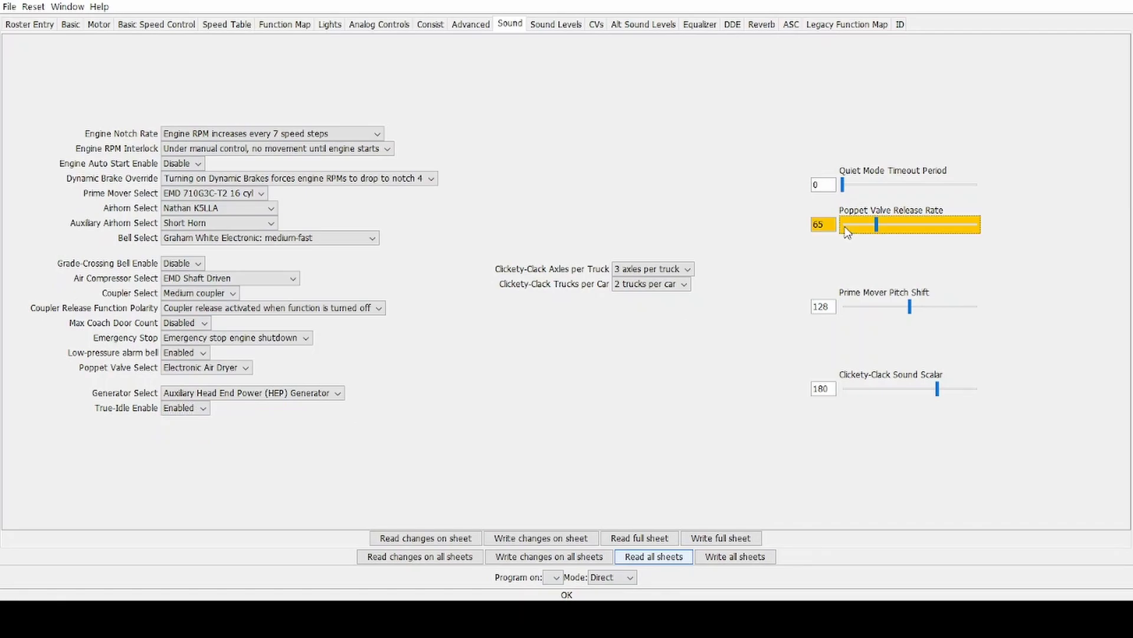
left_click(841, 307)
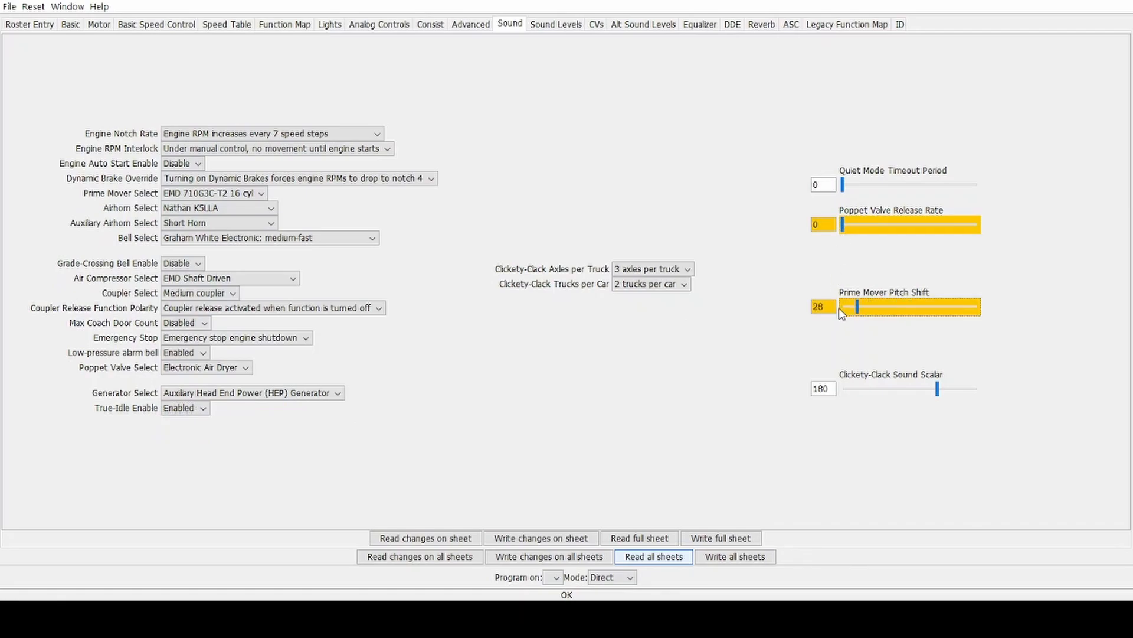
left_click(841, 394)
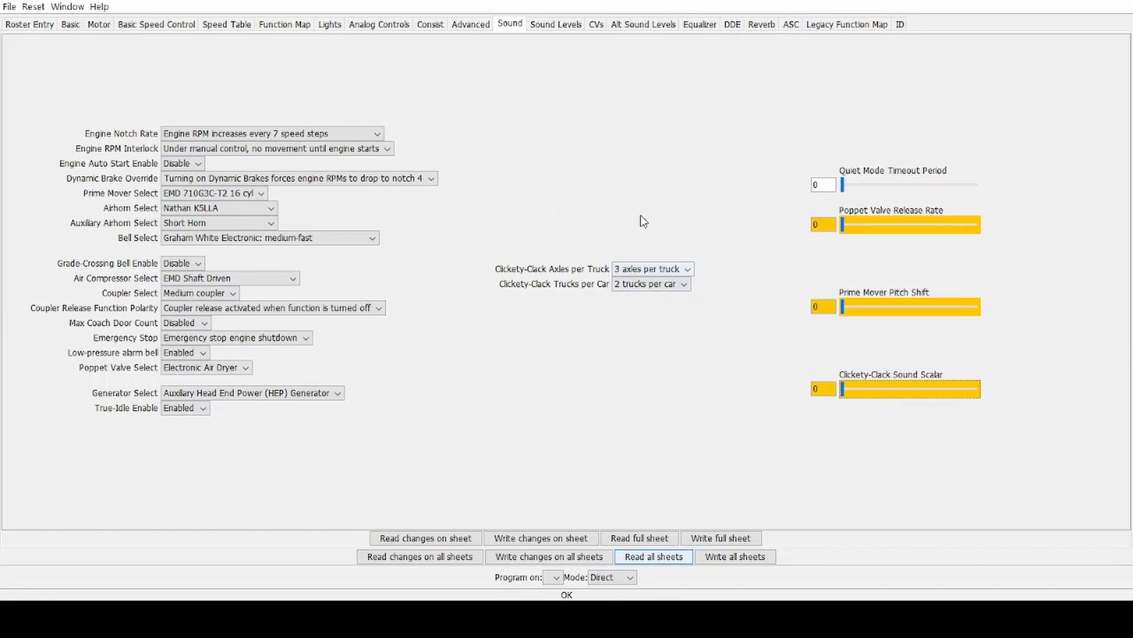
Step: On the Sound Levels sheet, set the Master Volume Control to 75
left_click(545, 28)
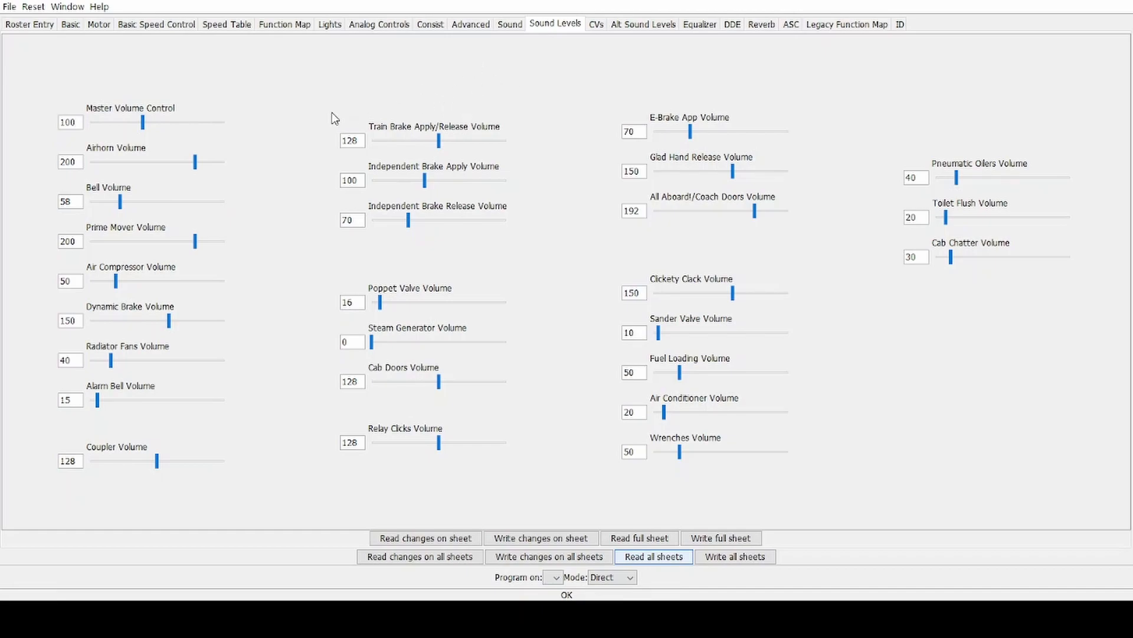
left_click(91, 123)
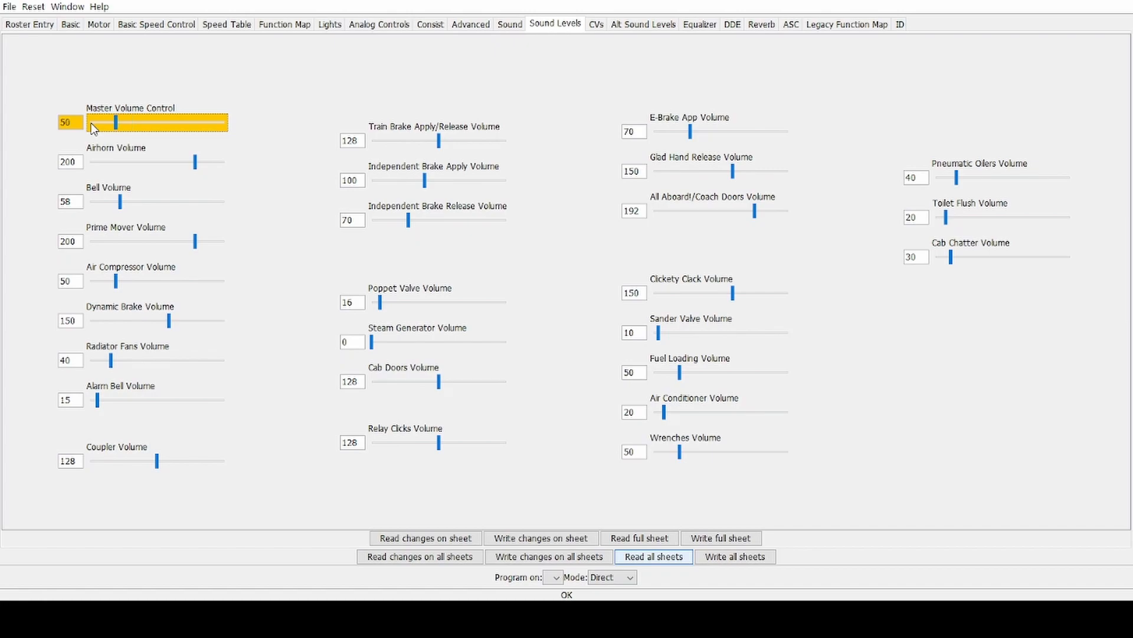
left_click(197, 130)
left_click(196, 130)
left_click(196, 130)
Step: Set the Airhorn Volume to 100 and the Bell Volume to 50
left_click(89, 167)
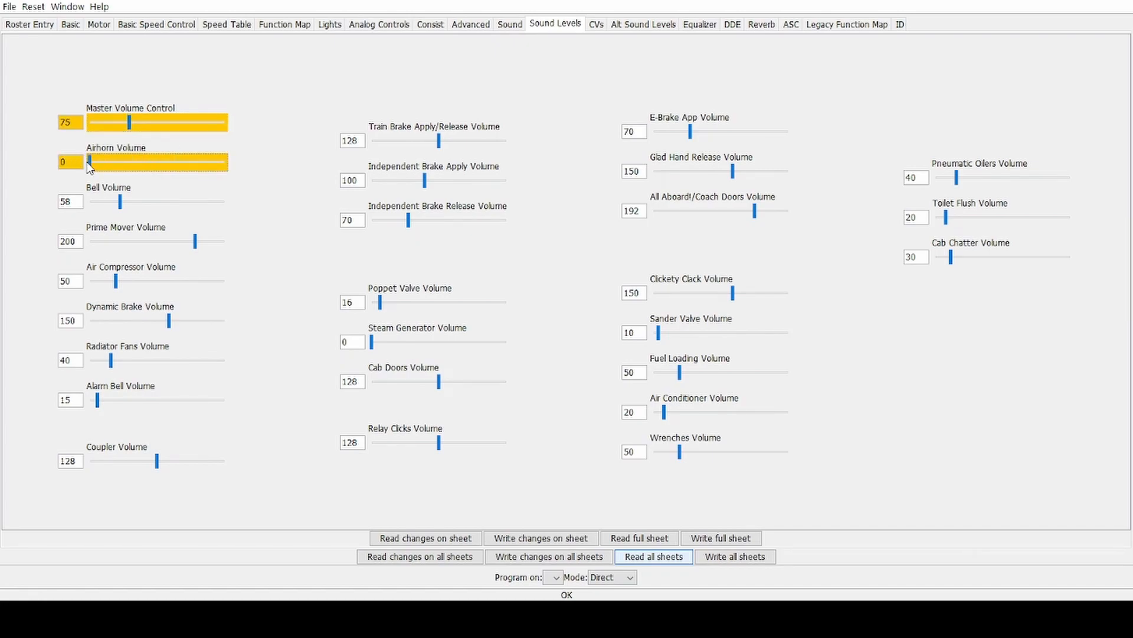
left_click(208, 162)
left_click(208, 162)
left_click(207, 162)
left_click(207, 162)
left_click(92, 204)
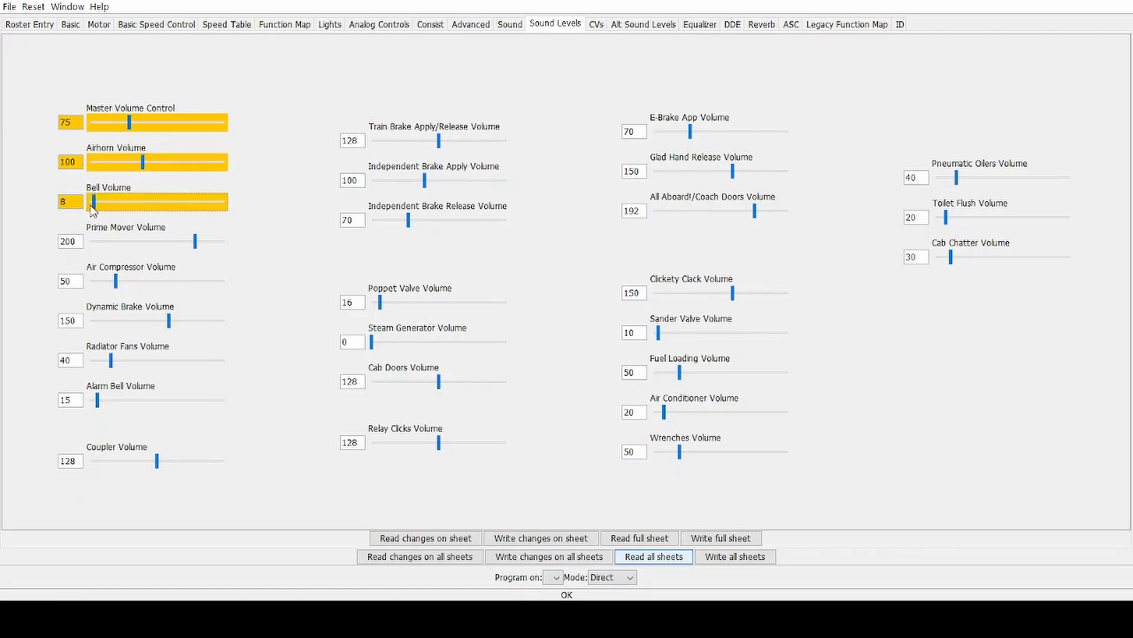
left_click(201, 199)
left_click(200, 199)
Step: Set the Dynamic Brake Volume to 125 and the Radiator Fans Volume to 50
left_click(97, 322)
left_click(94, 360)
left_click(94, 360)
left_click(219, 368)
left_click(219, 368)
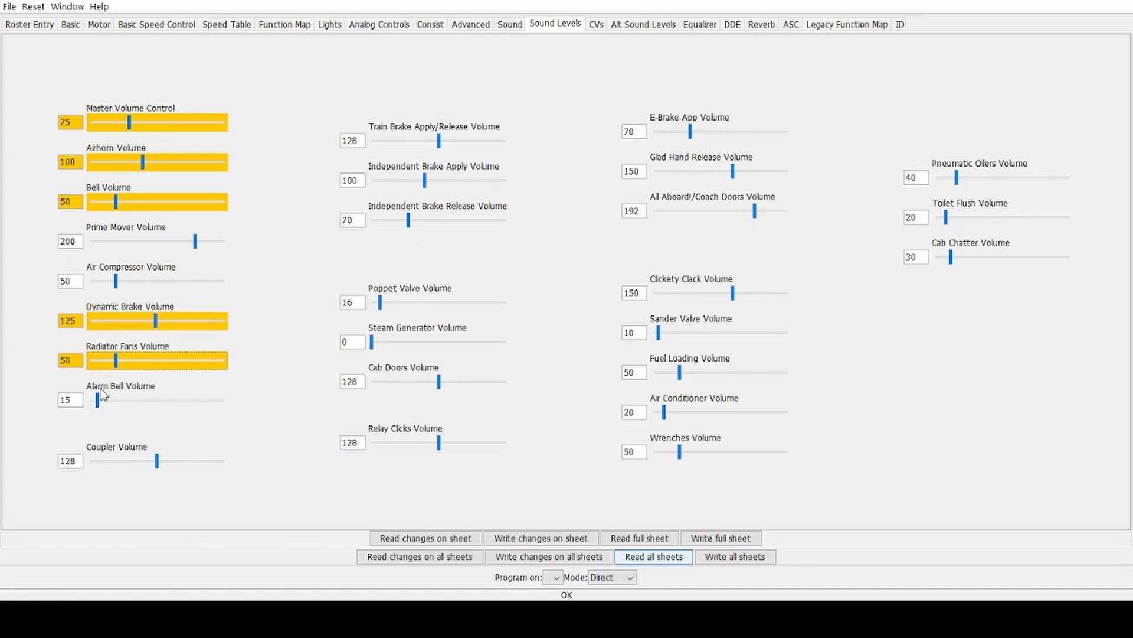
Step: Set the Alarm Bell Volume to 50
left_click(91, 404)
left_click(159, 409)
left_click(159, 409)
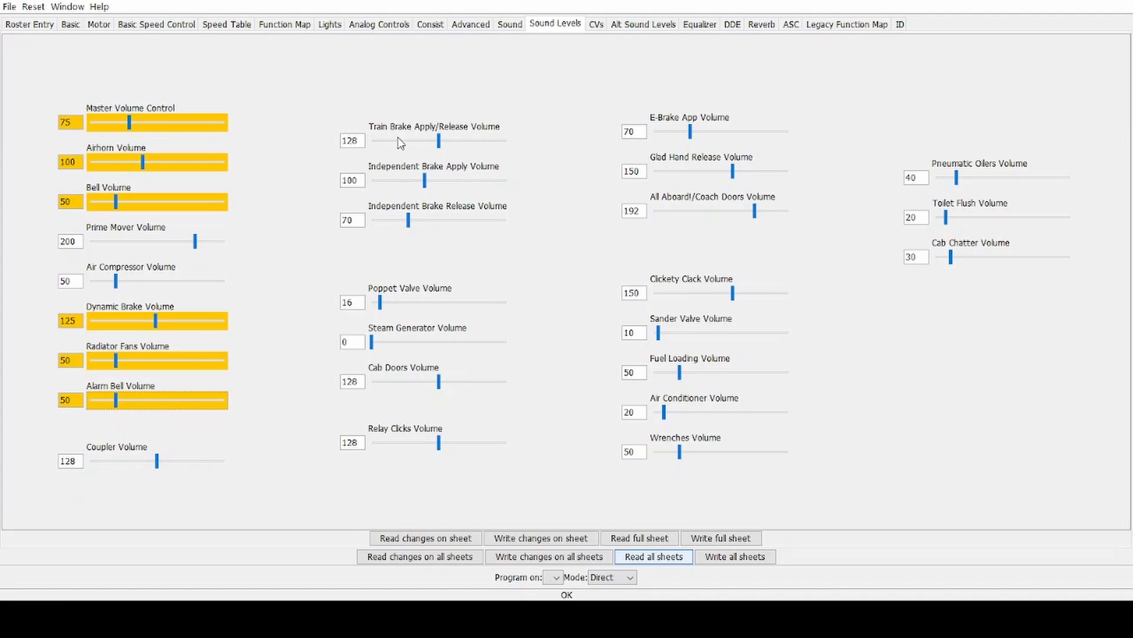
Step: Set the Train Brake Apply/Release Volume to 25
left_click(377, 146)
left_click(376, 146)
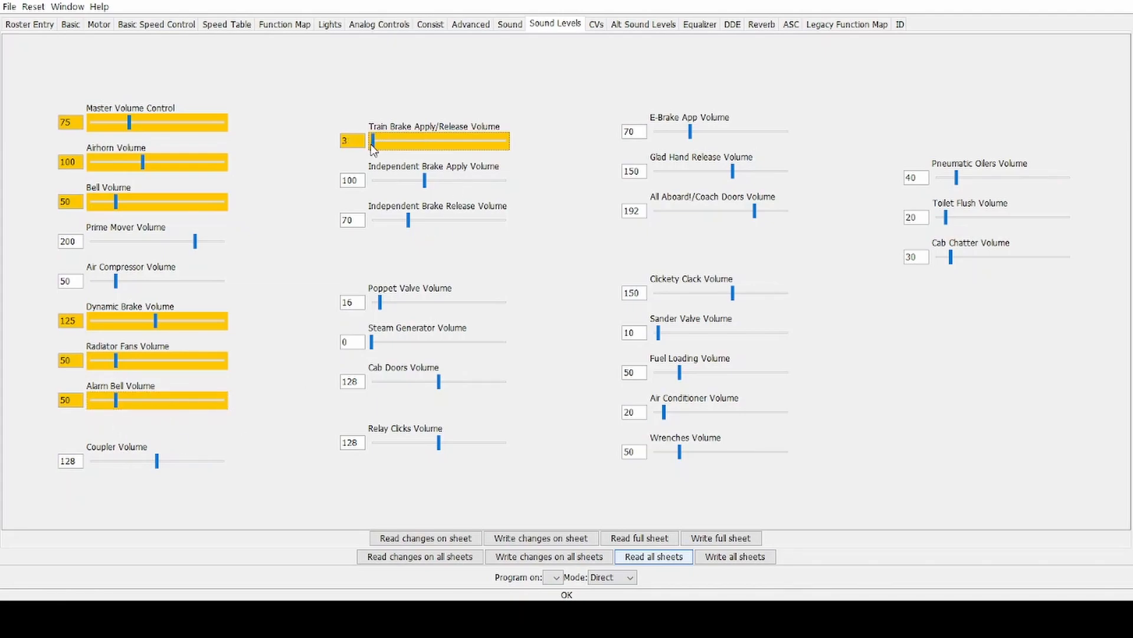
key("Left")
left_click(433, 143)
Step: Set the Independent Brake Apply Volume and the Independent Brake Release Volume to 25 each
left_click(372, 183)
left_click(372, 183)
left_click(372, 183)
left_click(372, 183)
left_click(448, 183)
left_click(446, 182)
left_click(376, 185)
left_click(372, 222)
left_click(372, 222)
left_click(372, 222)
left_click(460, 220)
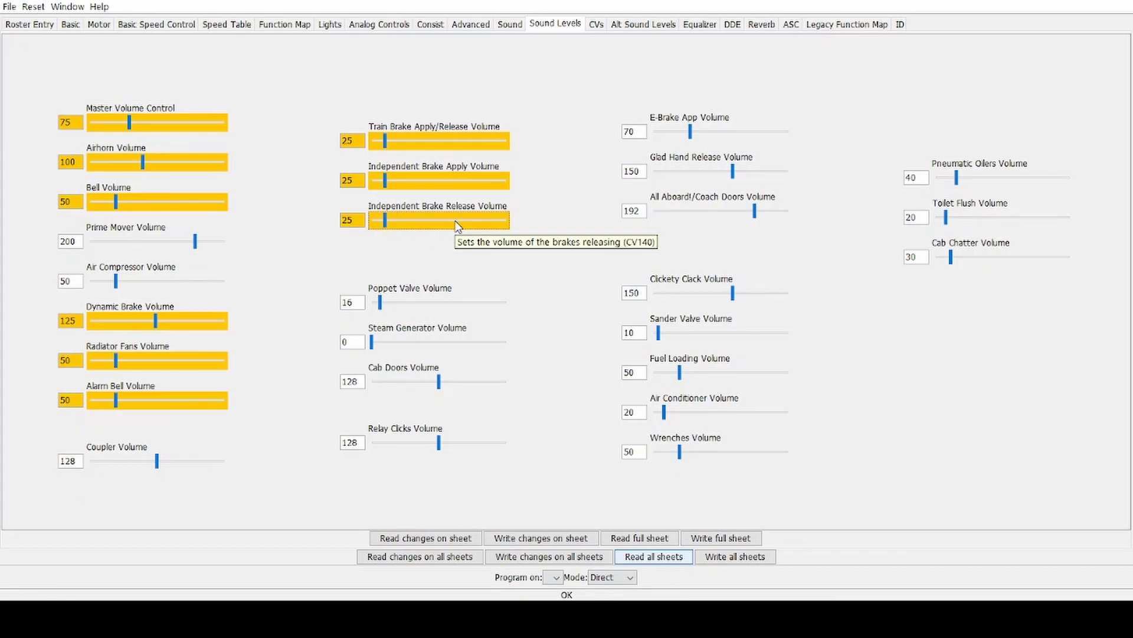
Step: Set the Poppet Valve, Cab Doors and Relay Clicks volumes to 0
left_click(372, 308)
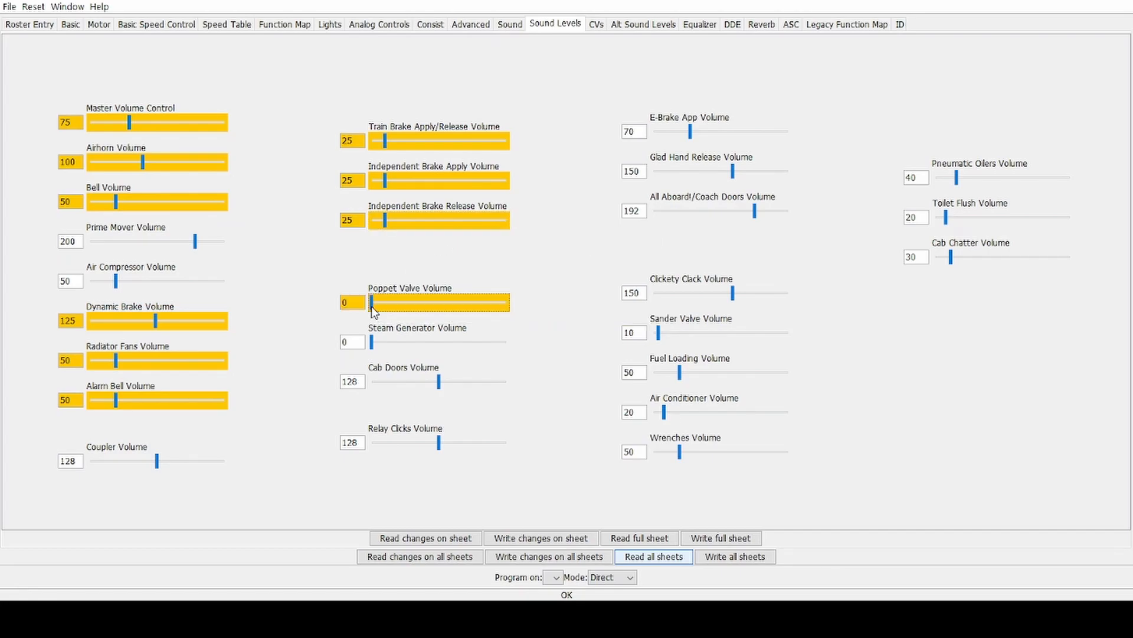
left_click(374, 385)
left_click(374, 385)
left_click(374, 386)
left_click(374, 386)
left_click(372, 447)
left_click(372, 447)
left_click(370, 448)
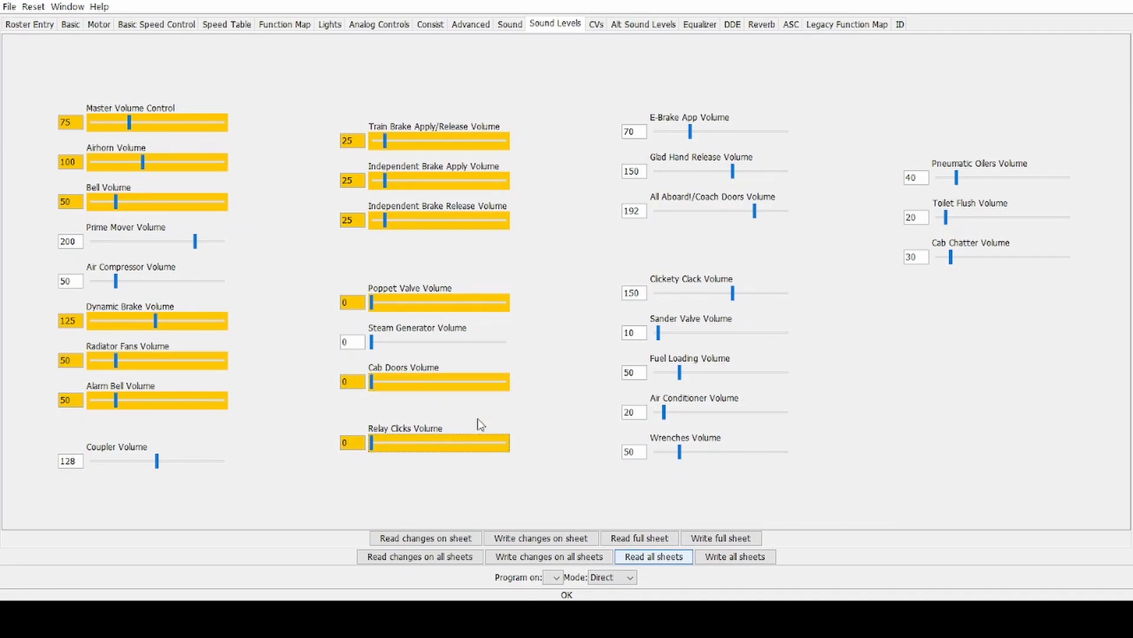
Step: Set the Clickety Clack Volume and the All Aboard!/Coach Doors Volume to 0
left_click(654, 298)
left_click(654, 299)
left_click(654, 298)
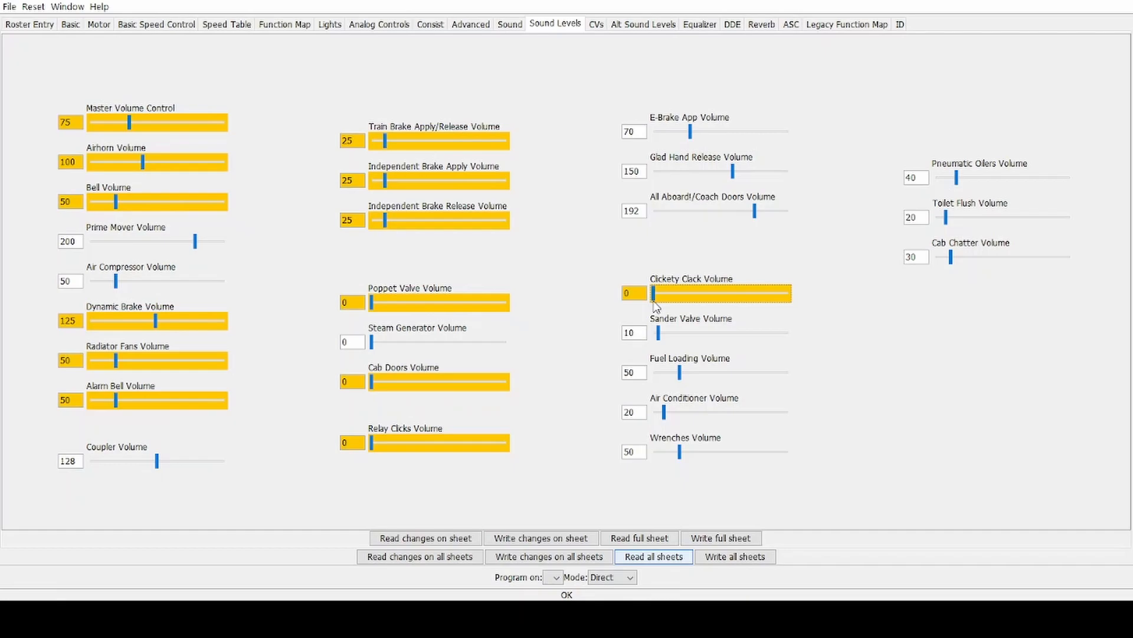
left_click(652, 214)
left_click(652, 213)
left_click(651, 214)
left_click(652, 213)
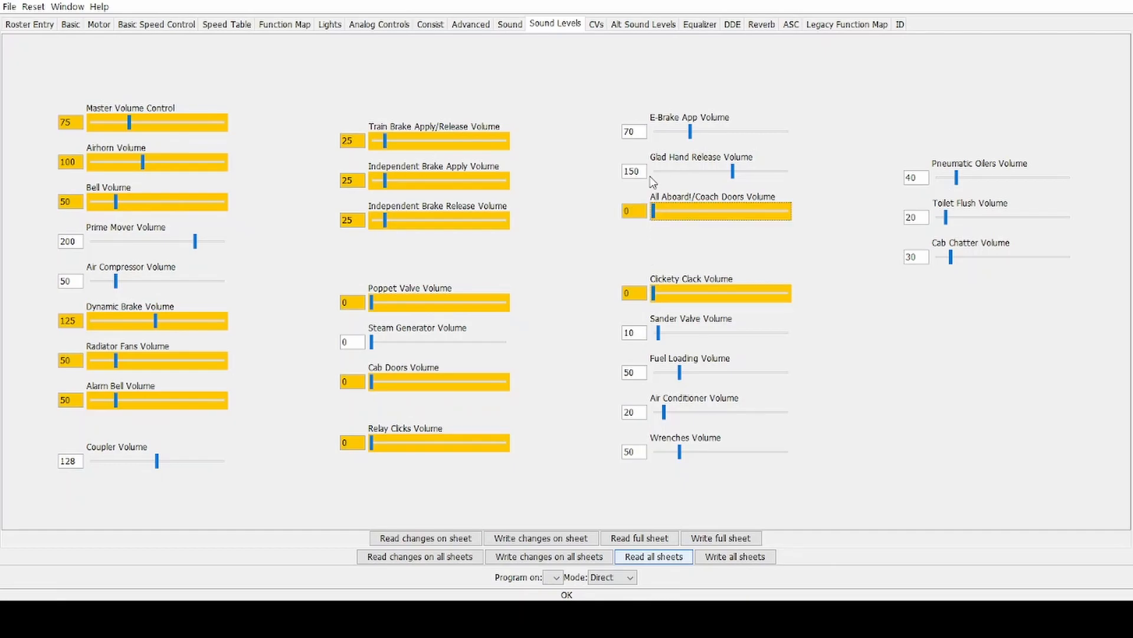
Step: Set the Glad Hand Release Volume and the E-Brake App Volume to 0
left_click(651, 173)
left_click(651, 173)
left_click(651, 173)
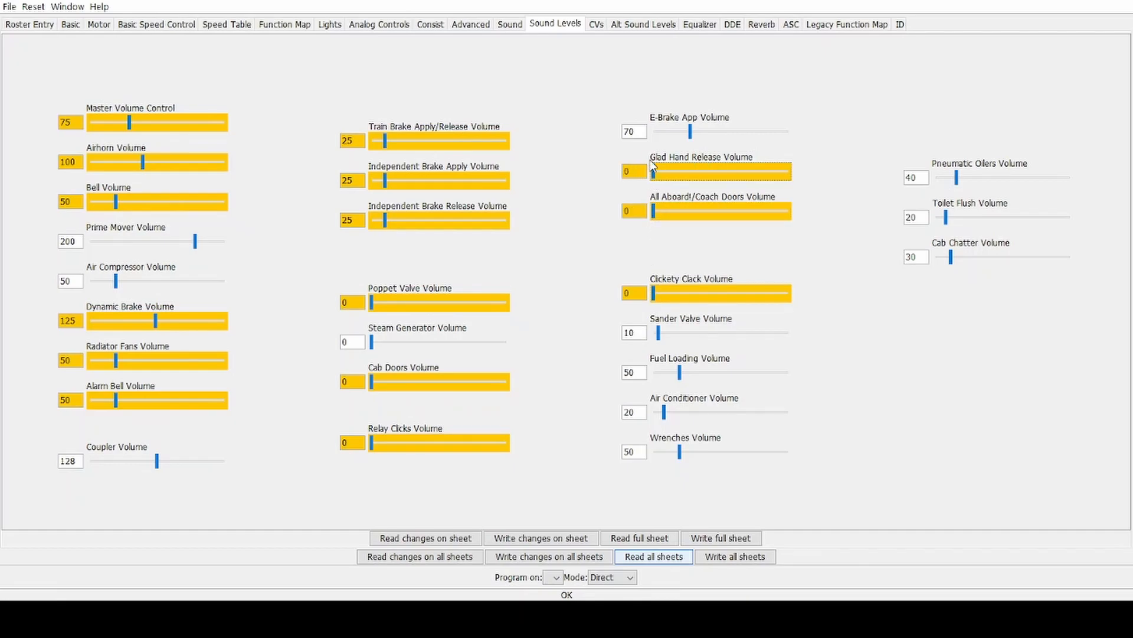
left_click(651, 135)
left_click(651, 137)
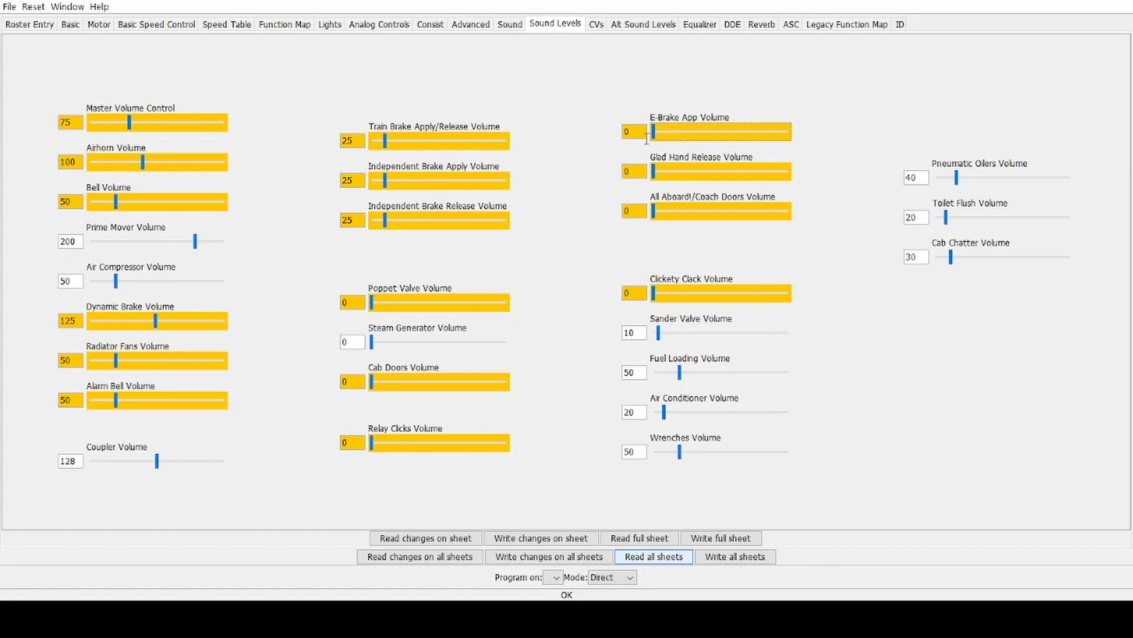
Step: Set the Pneumatic Oilers, Toilet Flush and Cab Chatter volumes to 0
left_click(934, 184)
left_click(934, 222)
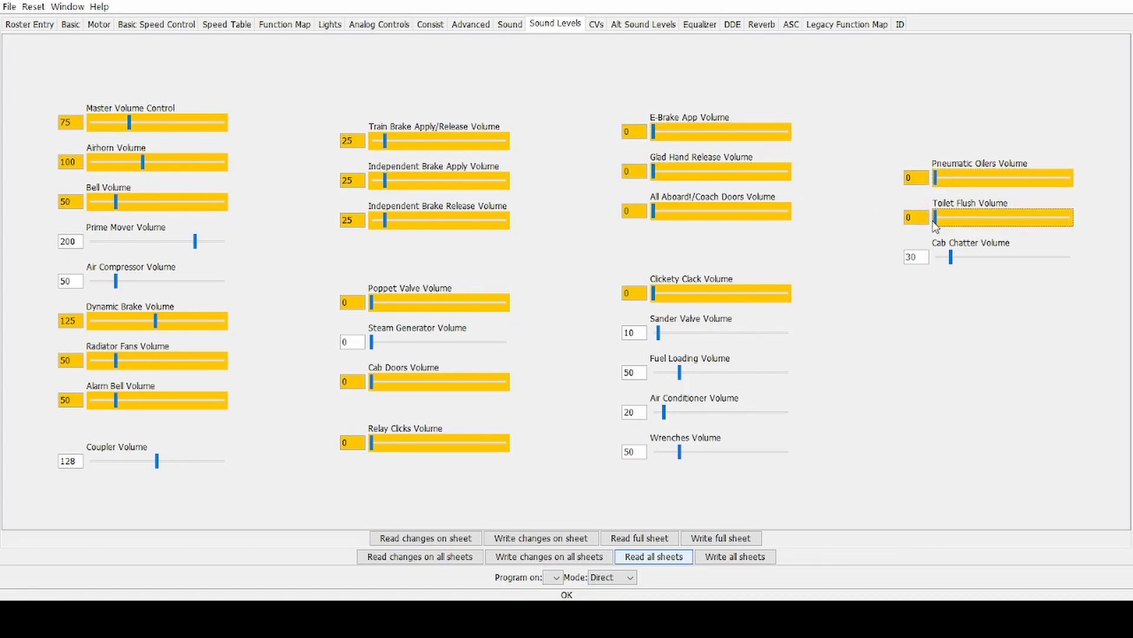
left_click(935, 259)
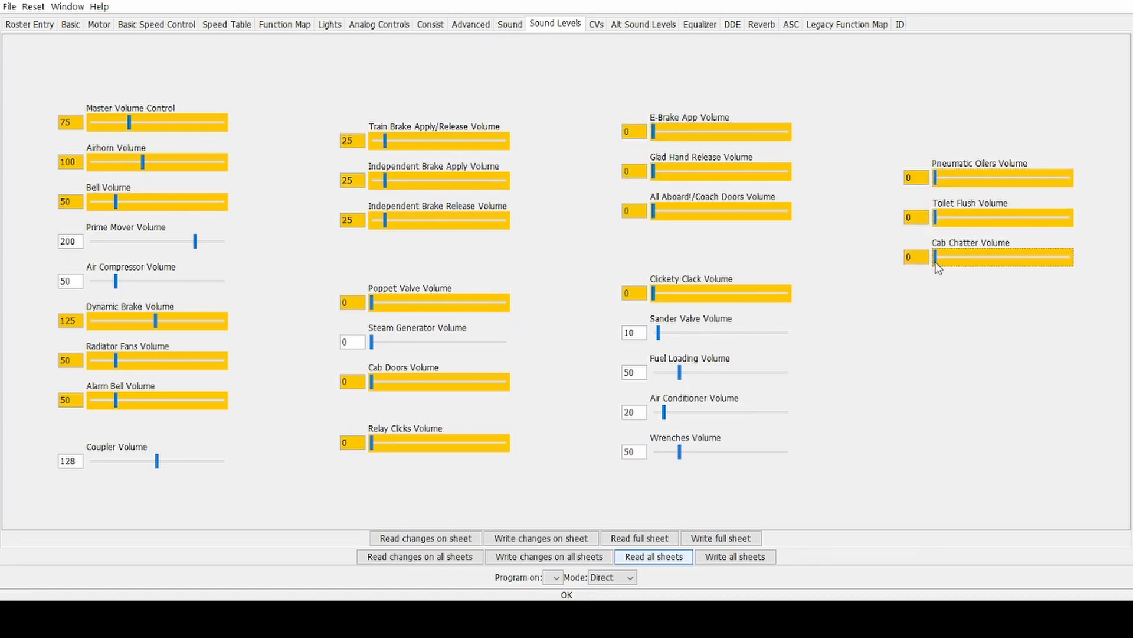
Step: Set the Sander Valve, Fuel Loading, Air Conditioner and Wrenches volumes to 0
left_click(653, 334)
left_click(654, 373)
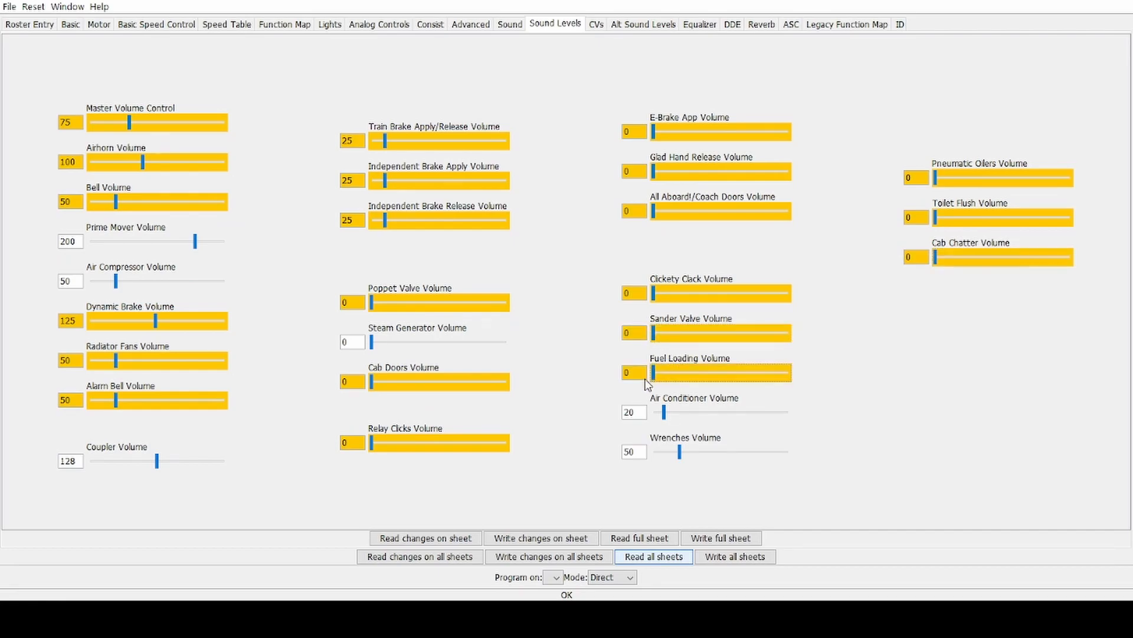
left_click(653, 413)
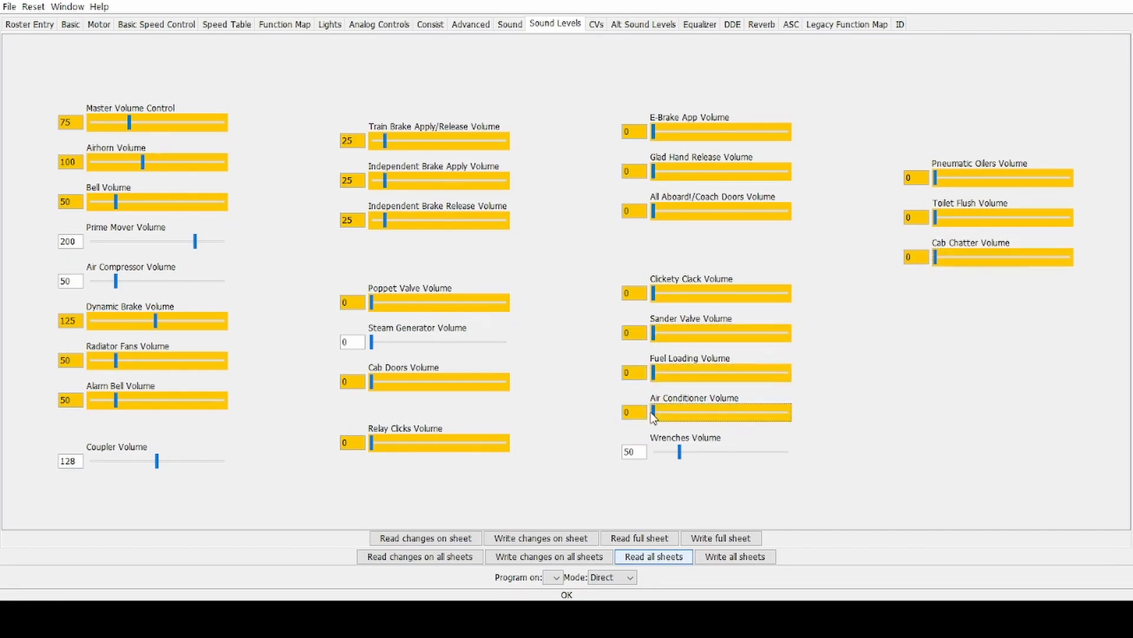
left_click(652, 455)
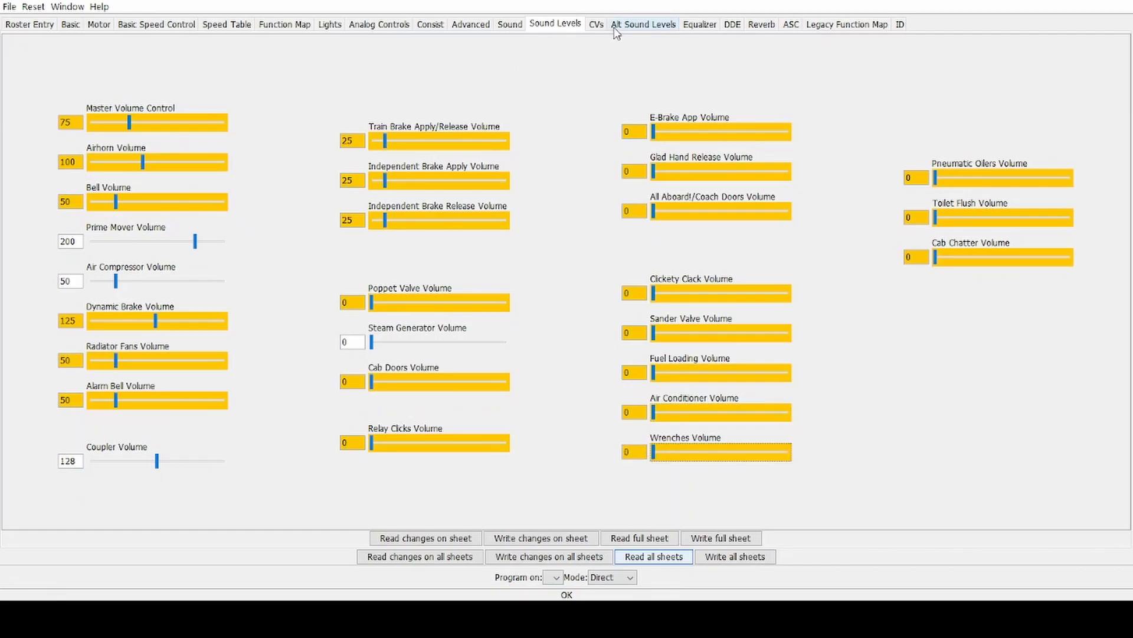
Step: In the alternate mixer levels, set the Airhorn Alt Volume to 0 and the Bell Alt Volume to 4
left_click(596, 27)
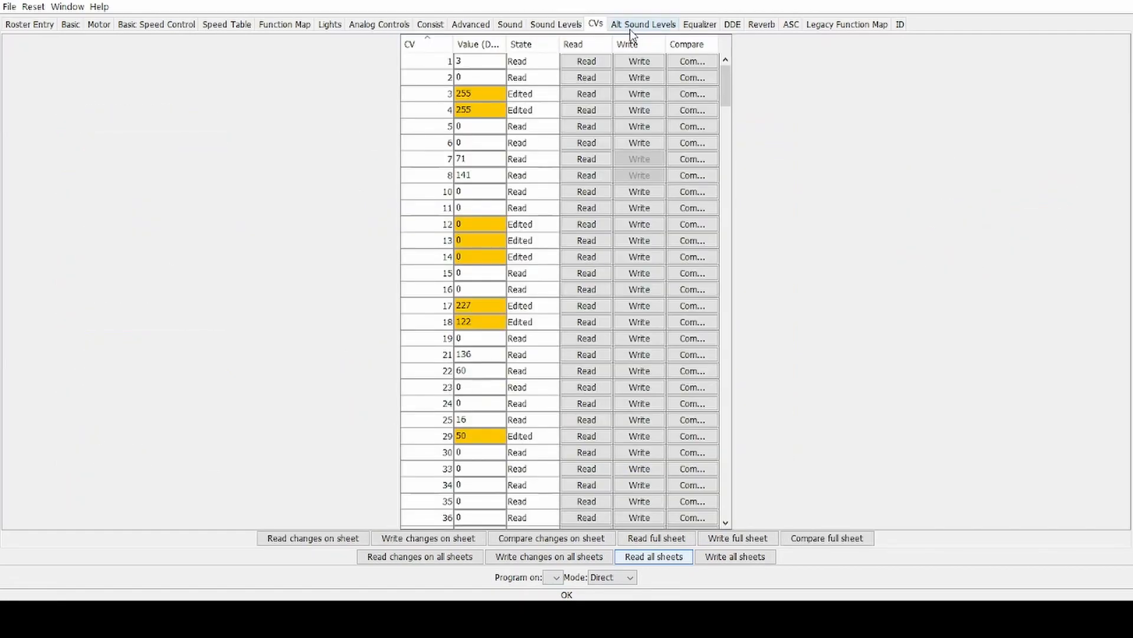
left_click(631, 26)
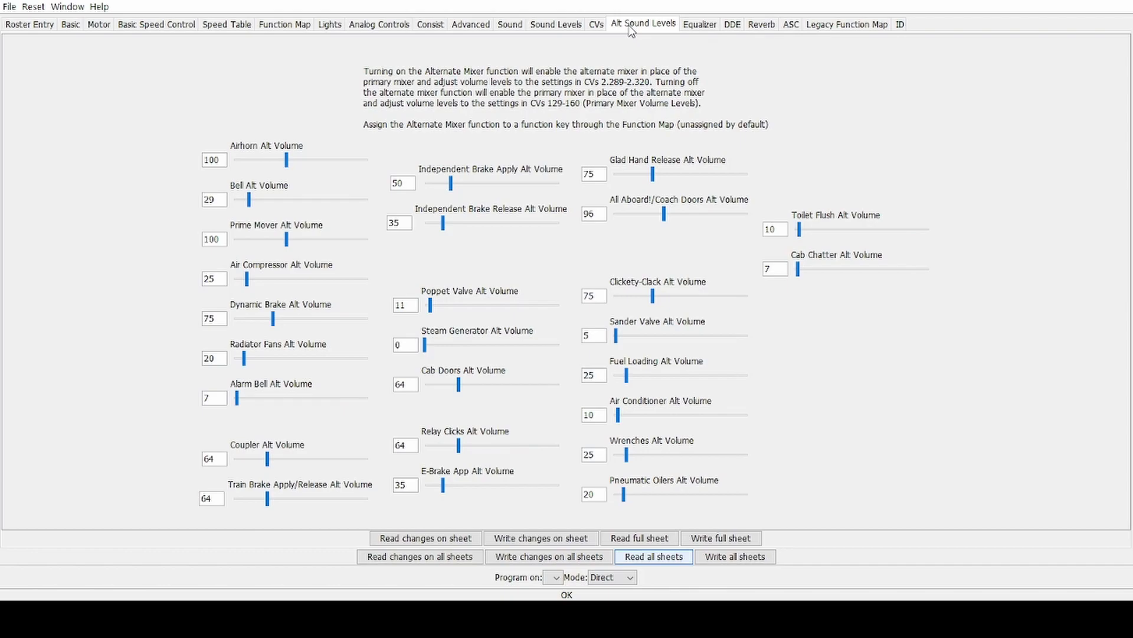
left_click(234, 162)
left_click(234, 163)
left_click(234, 203)
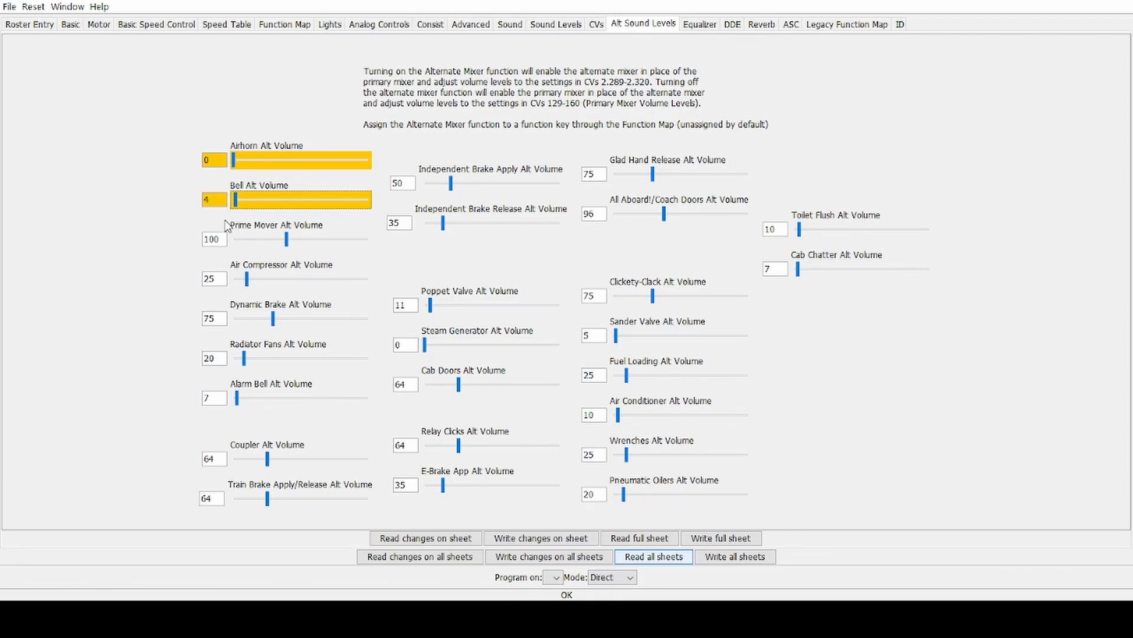
Step: Set the Prime Mover, Air Compressor, Dynamic Brake, Radiator Fans and Alarm Bell alternate volumes to 0
left_click(234, 240)
left_click(234, 240)
left_click(232, 280)
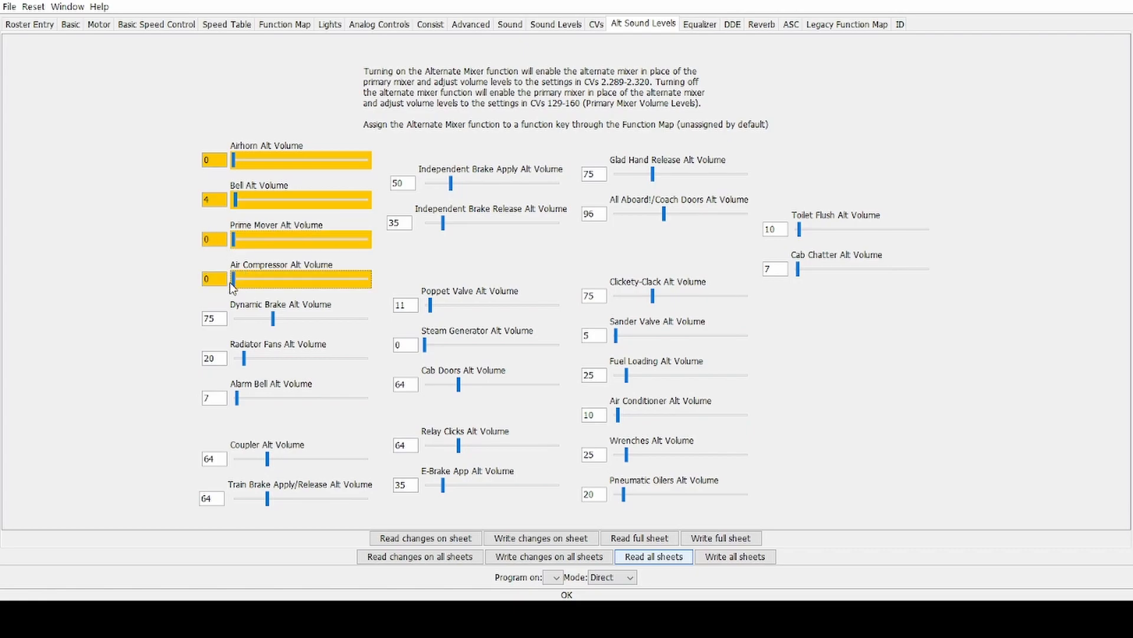
left_click(233, 321)
left_click(233, 359)
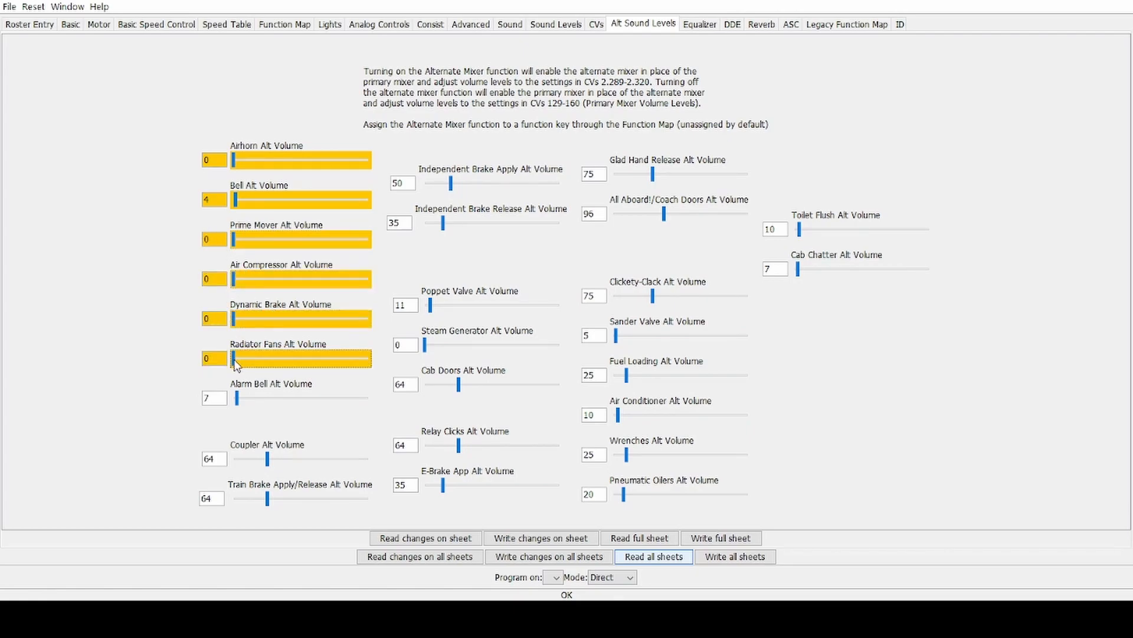
left_click(234, 401)
Step: Set the Coupler Alt Volume and the Train Brake Apply/Release Alt Volume to 0
left_click(236, 458)
left_click(236, 458)
left_click(236, 458)
left_click(230, 500)
left_click(230, 500)
left_click(231, 499)
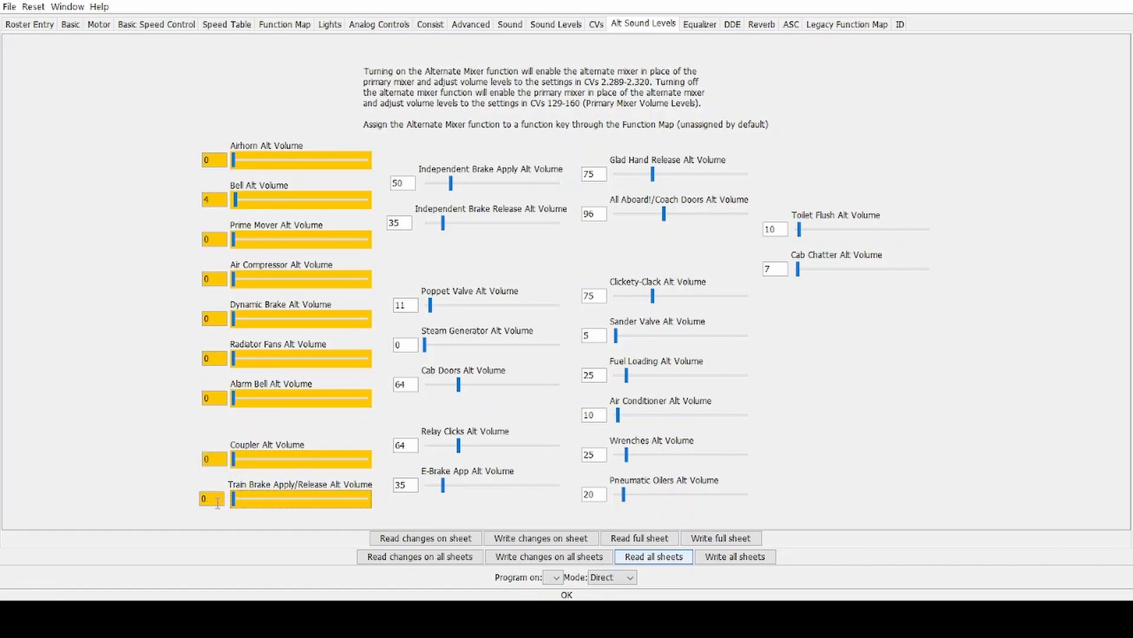
Step: Set the E-Brake App Alt Volume and the Relay Clicks Alt Volume to 0
left_click(424, 485)
left_click(424, 485)
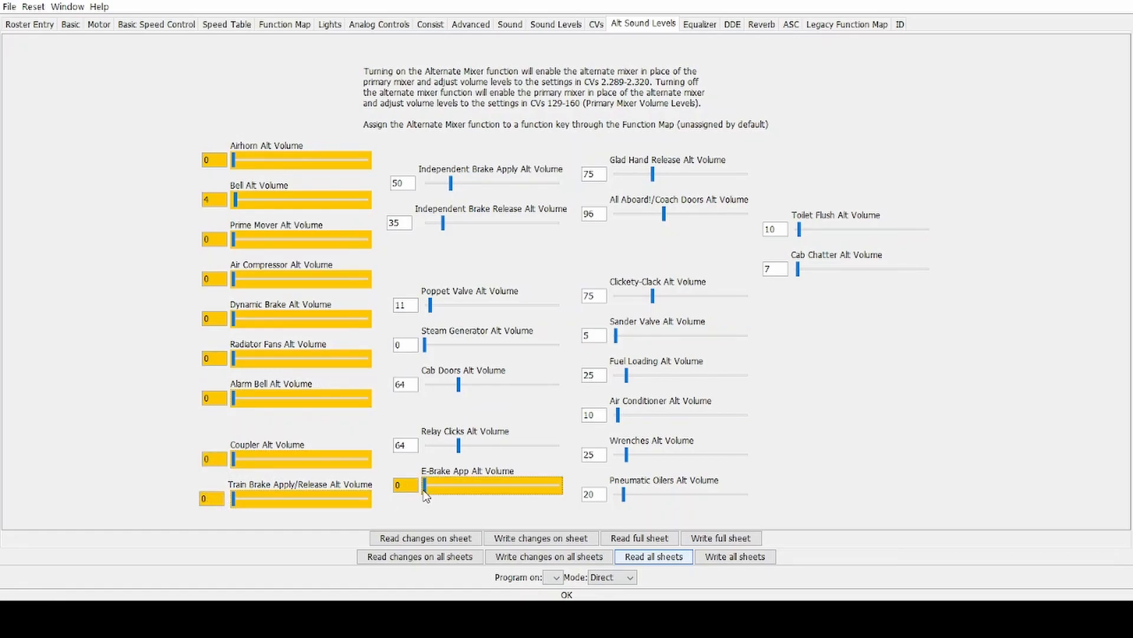
left_click(423, 452)
left_click(423, 453)
left_click(423, 453)
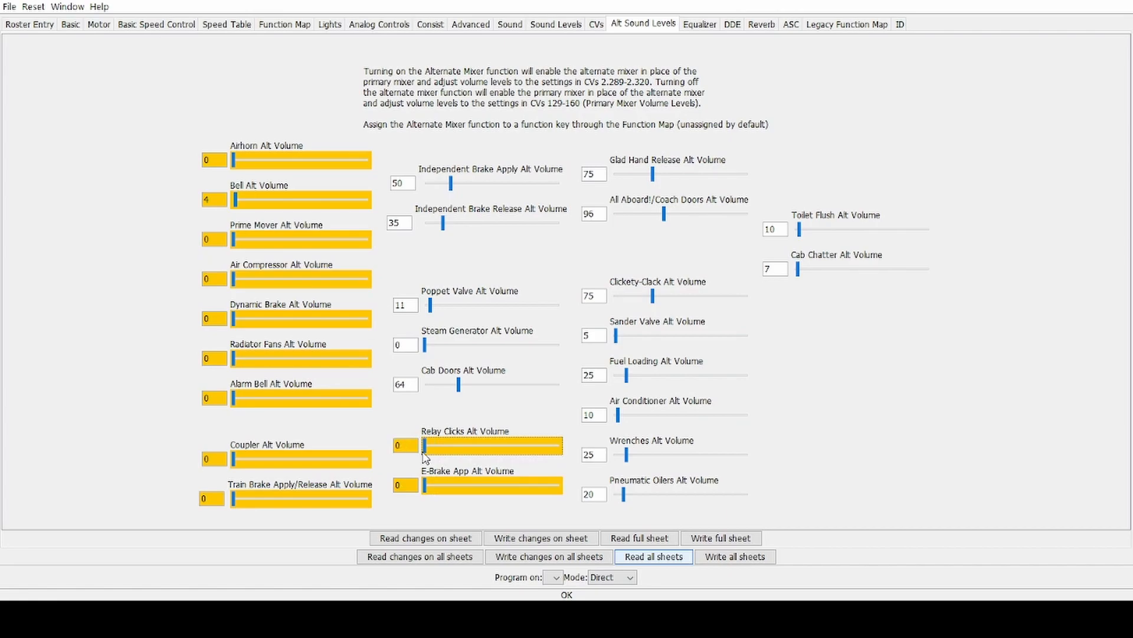
Step: Set the Cab Doors, Poppet Valve, Independent Brake Release and Independent Brake Apply alternate volumes to 0
left_click(424, 391)
left_click(424, 391)
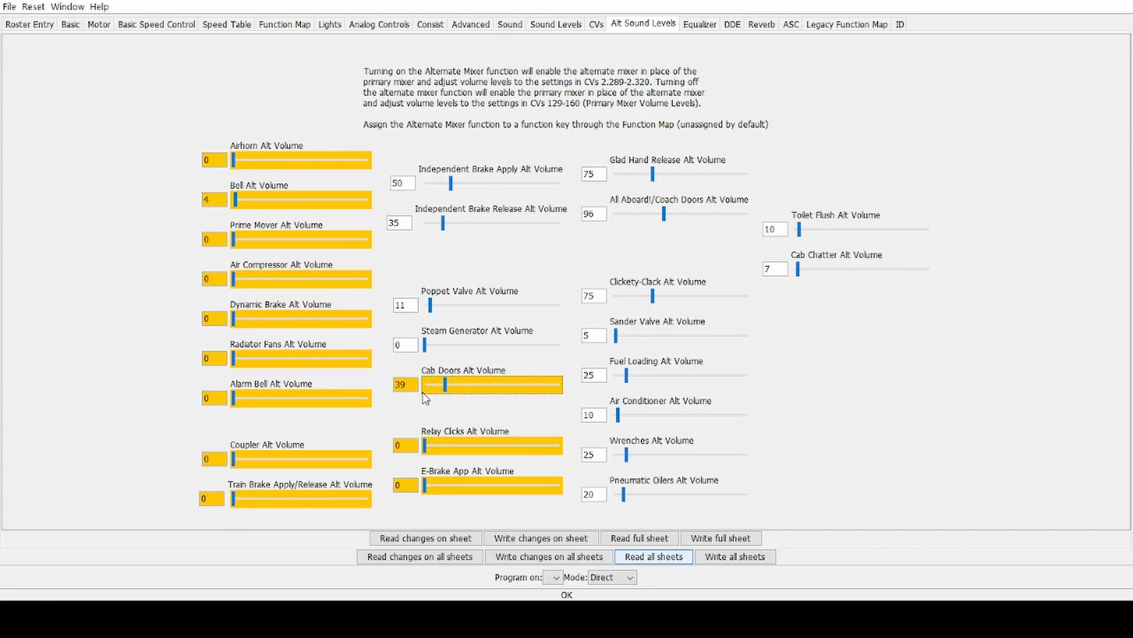
left_click(421, 308)
left_click(424, 228)
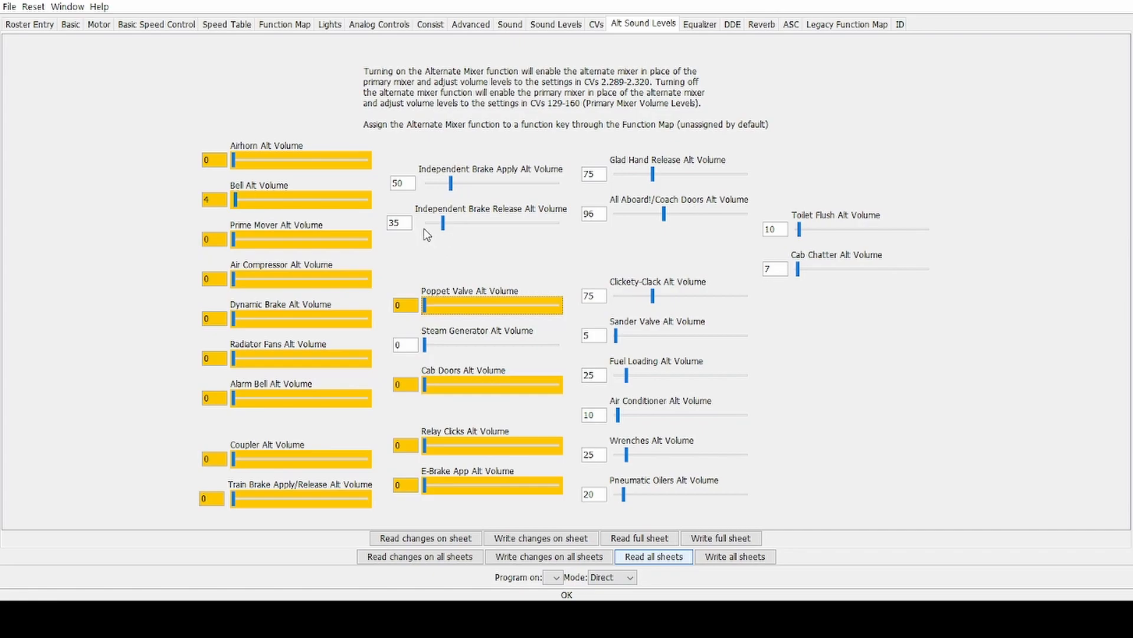
left_click(423, 227)
left_click(422, 186)
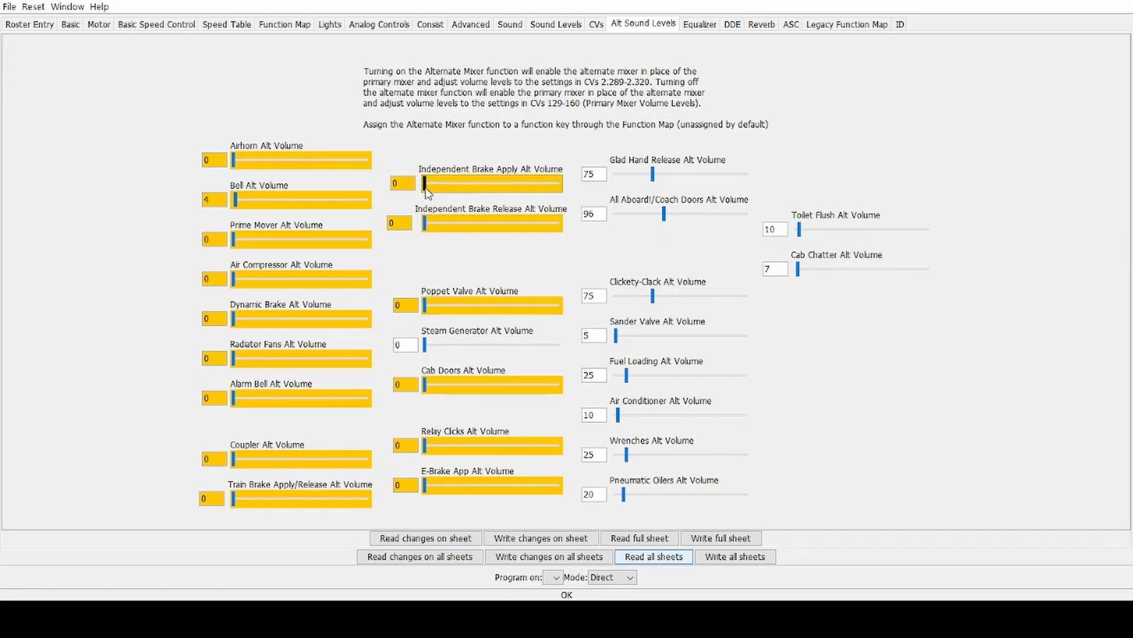
Step: Set the Glad Hand Release, All Aboard!/Coach Doors, Toilet Flush and Cab Chatter alternate volumes to 0
left_click(617, 176)
left_click(614, 218)
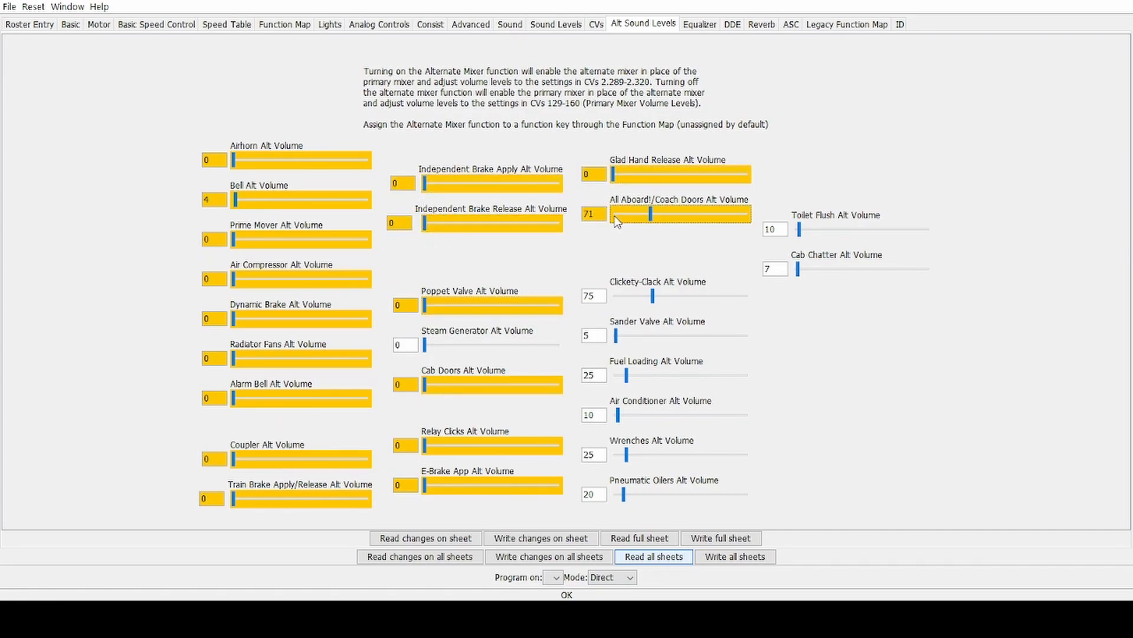
left_click(792, 234)
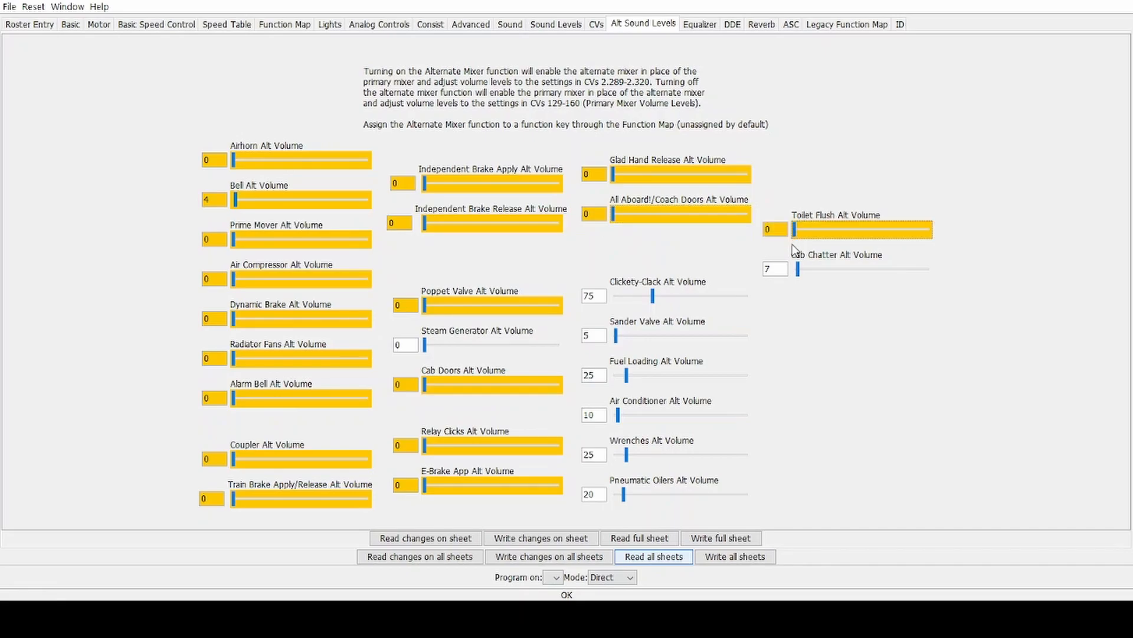
left_click(792, 269)
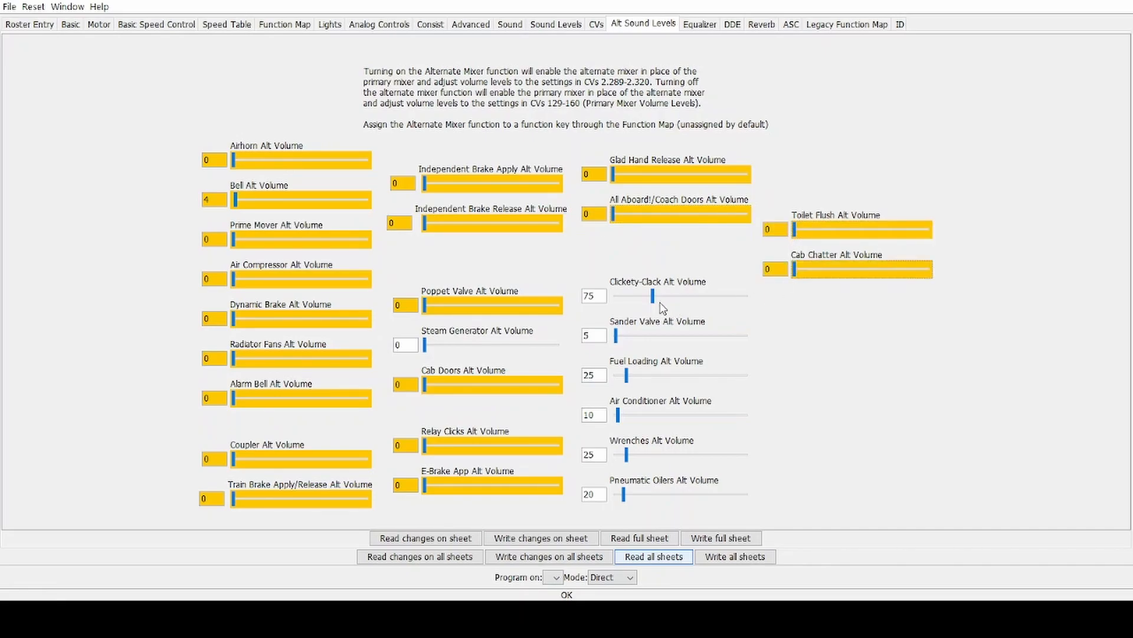
Step: Set the Clickety-Clack, Sander Valve, Fuel Loading, Air Conditioner, Wrenches and Pneumatic Oilers alternate volumes to 0
left_click(616, 298)
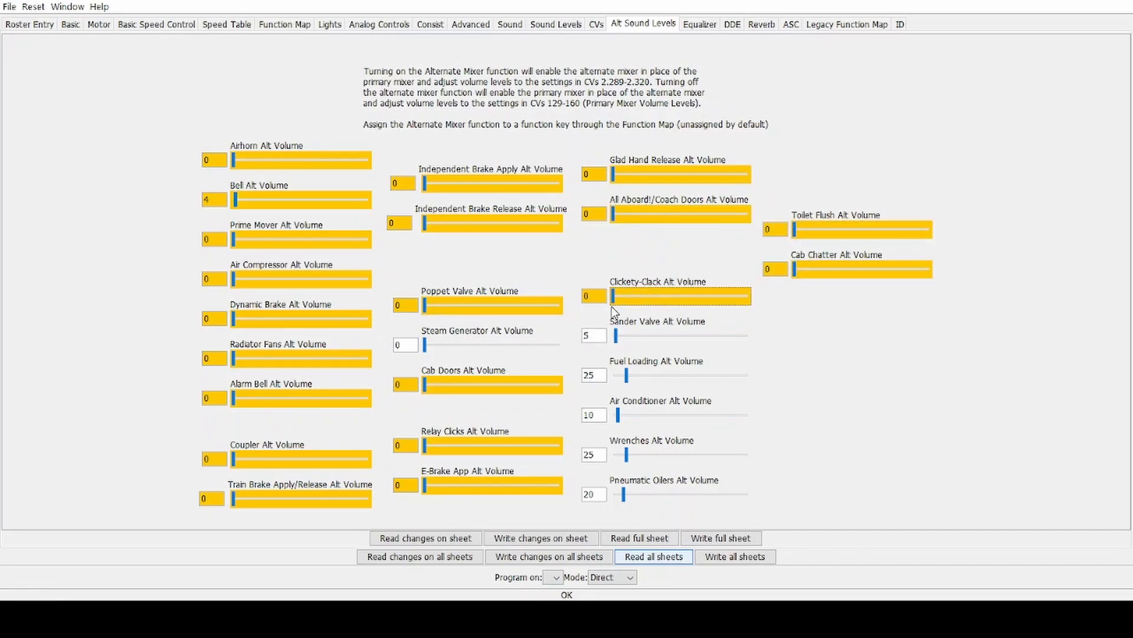
left_click(614, 340)
left_click(614, 378)
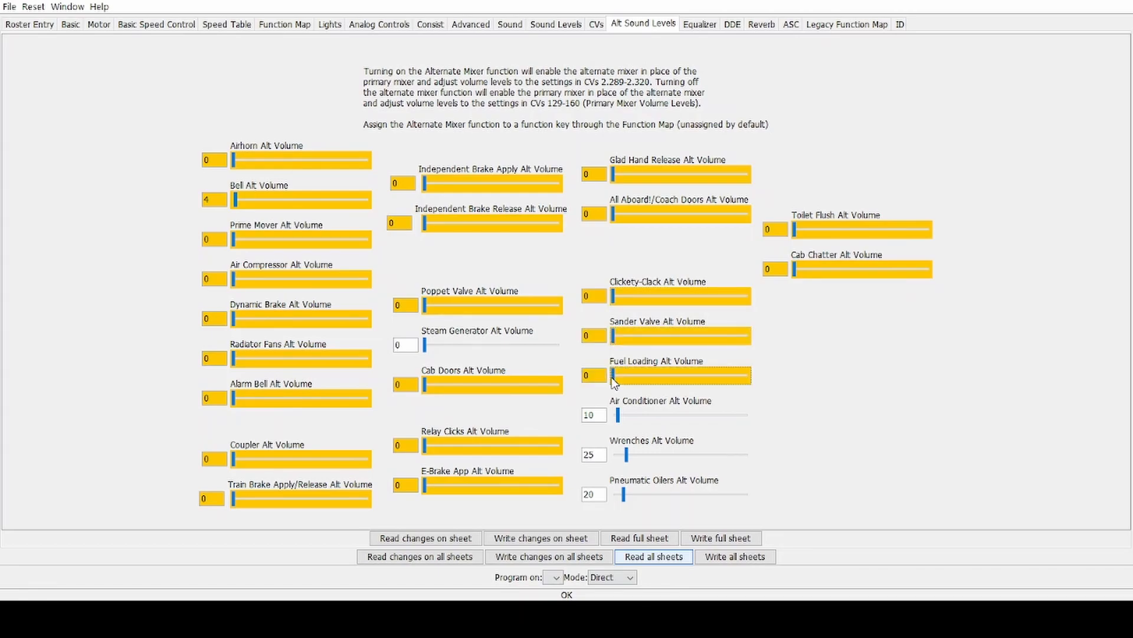
left_click(616, 415)
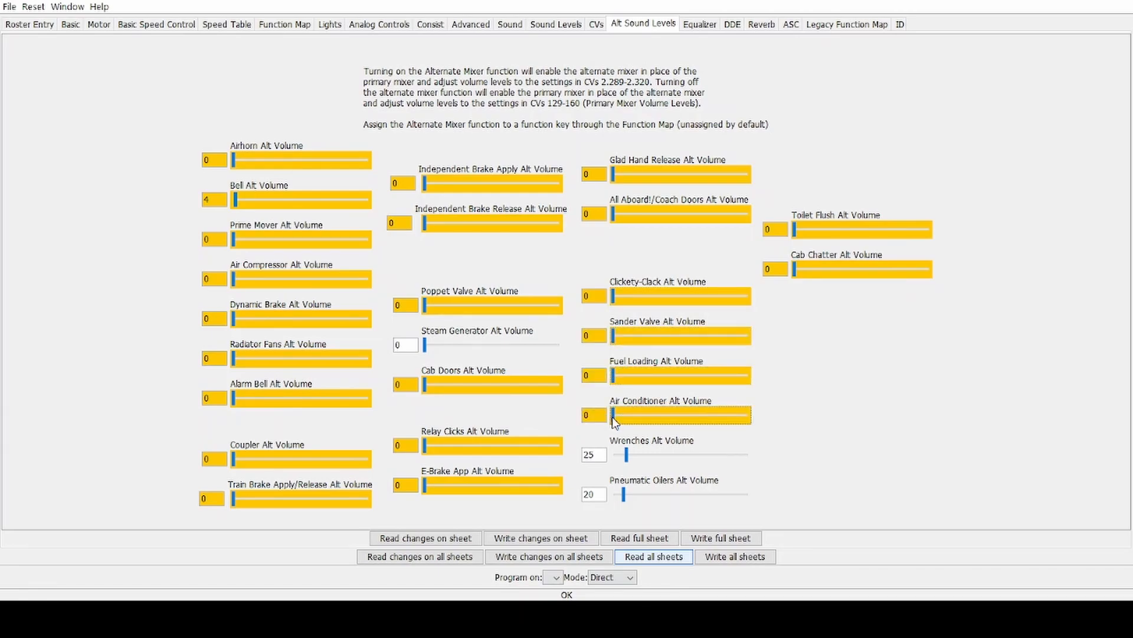
left_click(614, 458)
left_click(613, 496)
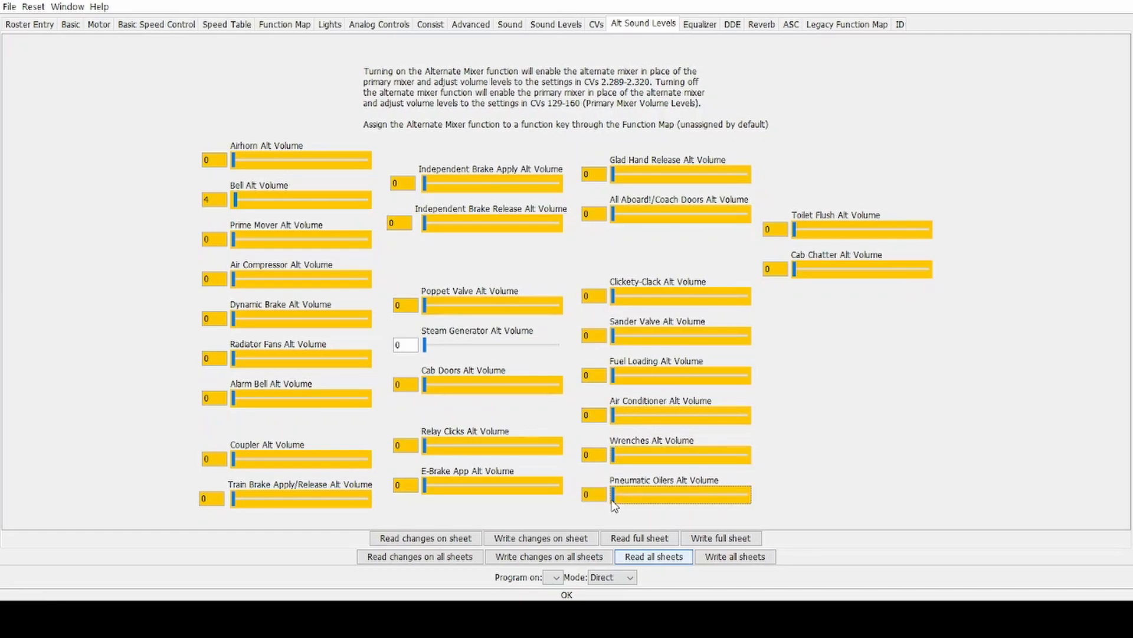
Step: Set the Throttle Sensitivity in the Dynamic Digital Exhaust controls to 0
left_click(706, 27)
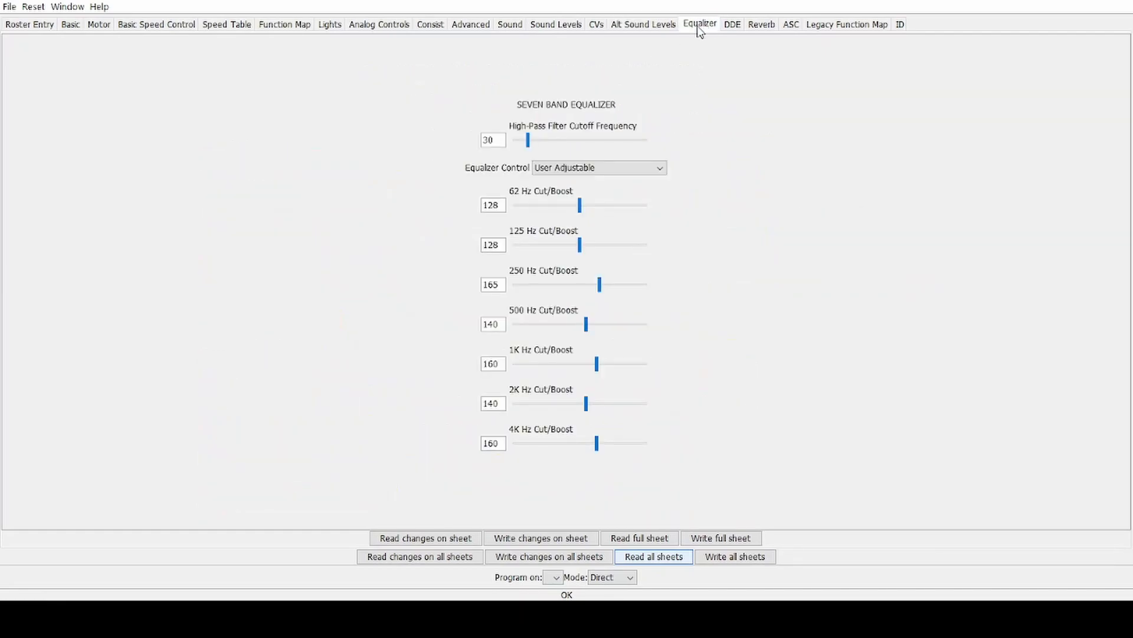
left_click(731, 25)
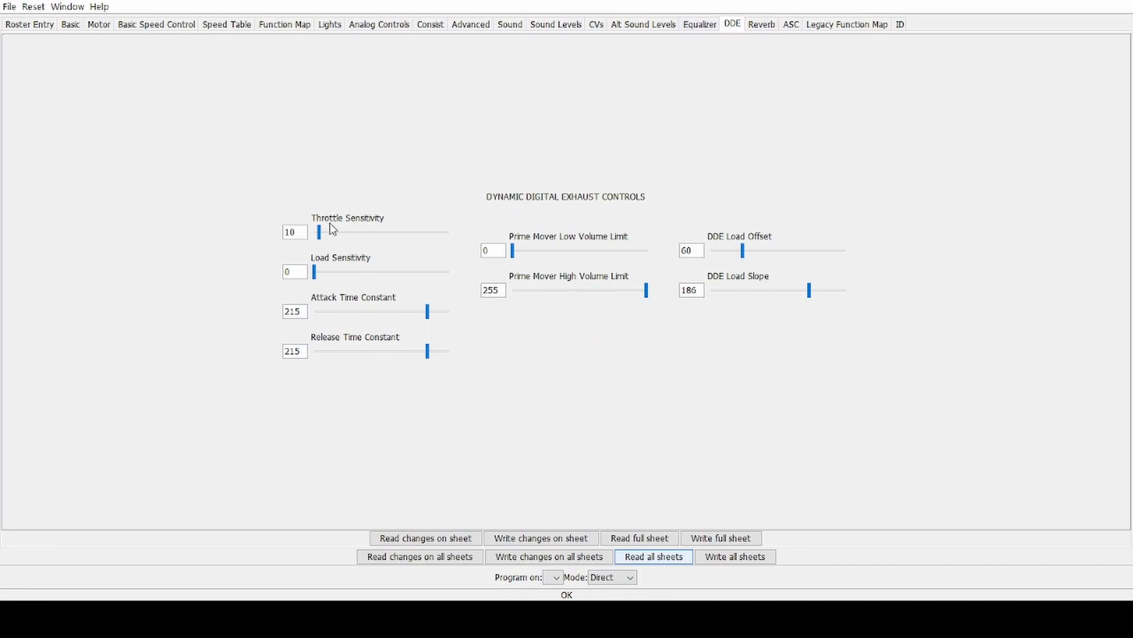
left_click_drag(319, 233, 314, 234)
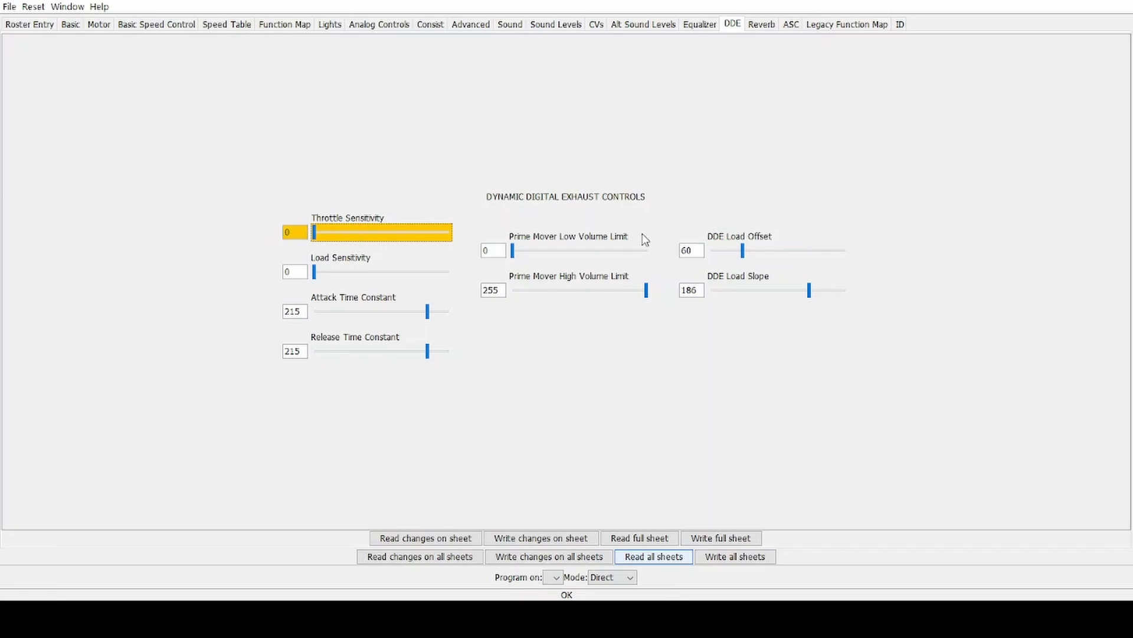
Step: Raise the Horn Reverb Level in the reverb mixer to 255
left_click(761, 25)
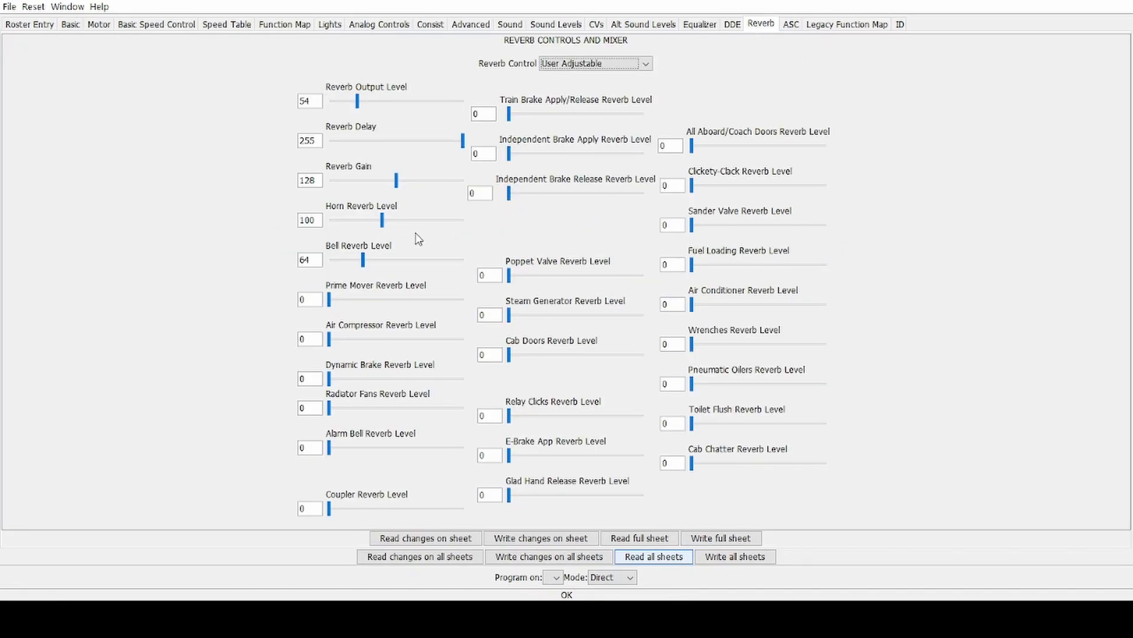
left_click_drag(382, 220, 527, 230)
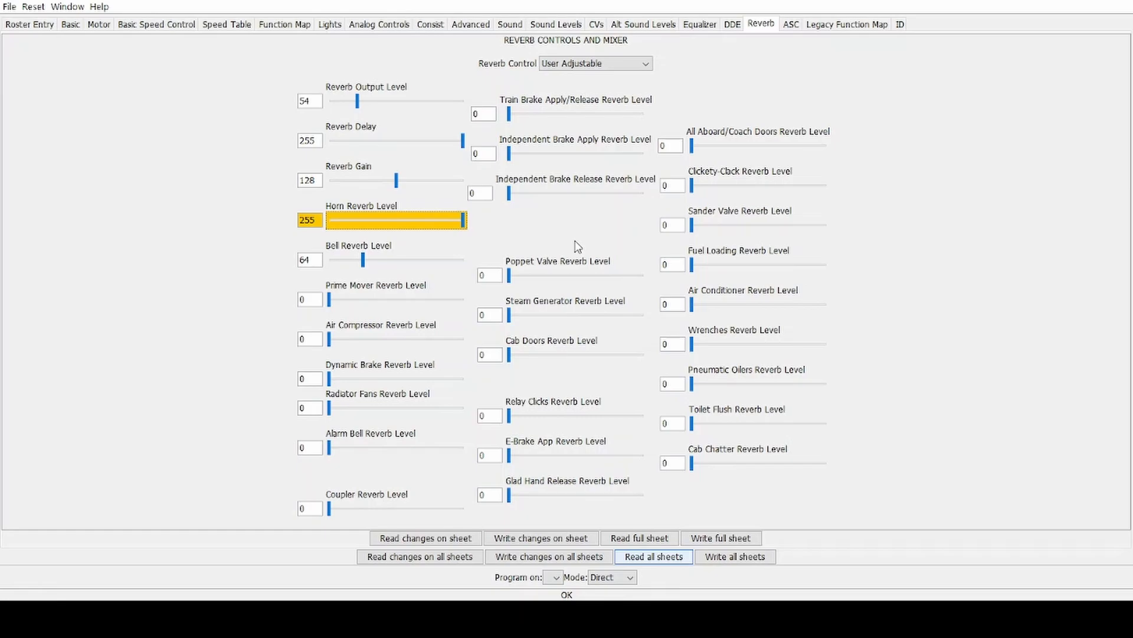
Step: Disable automatic brake squeal for analog mode in the Automatic Sound Control settings and set the Brake Squeal Sensitivity to 0
left_click(788, 25)
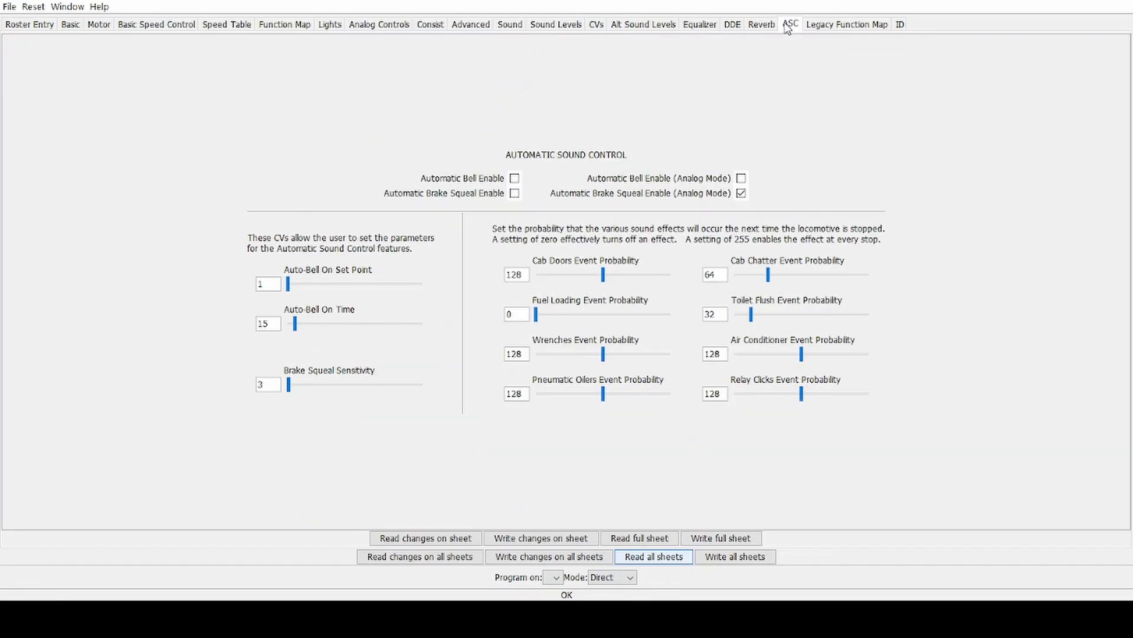
left_click(742, 193)
left_click_drag(288, 390, 285, 395)
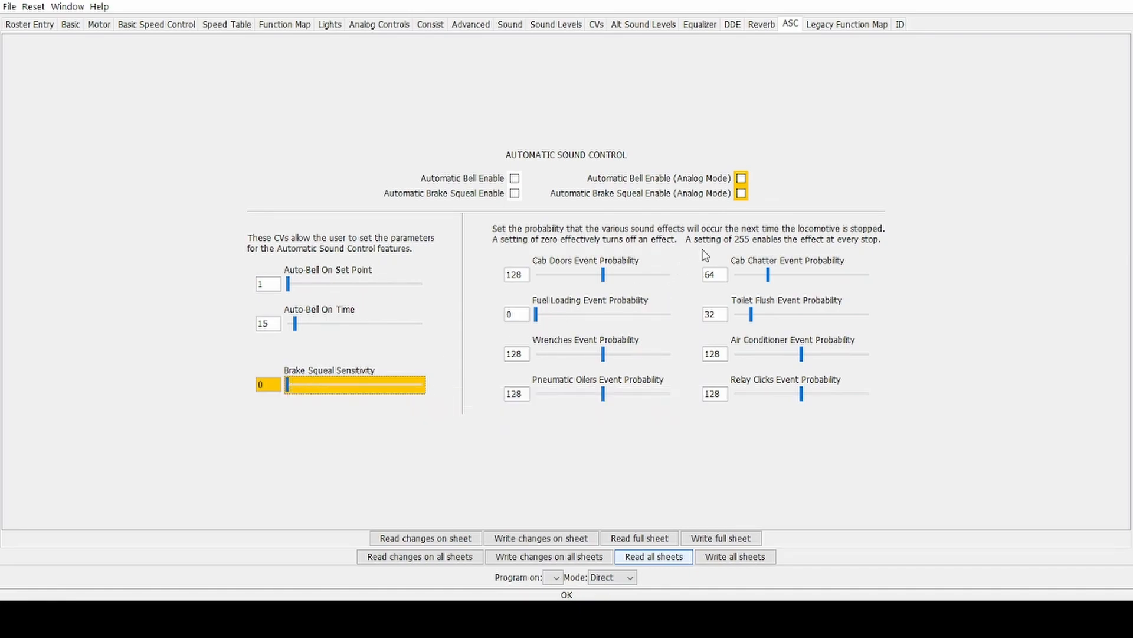
Step: Set the Cab Chatter, Toilet Flush, Air Conditioner, Relay Clicks, Pneumatic Oilers, Wrenches and Cab Doors event probabilities to 0
left_click(736, 284)
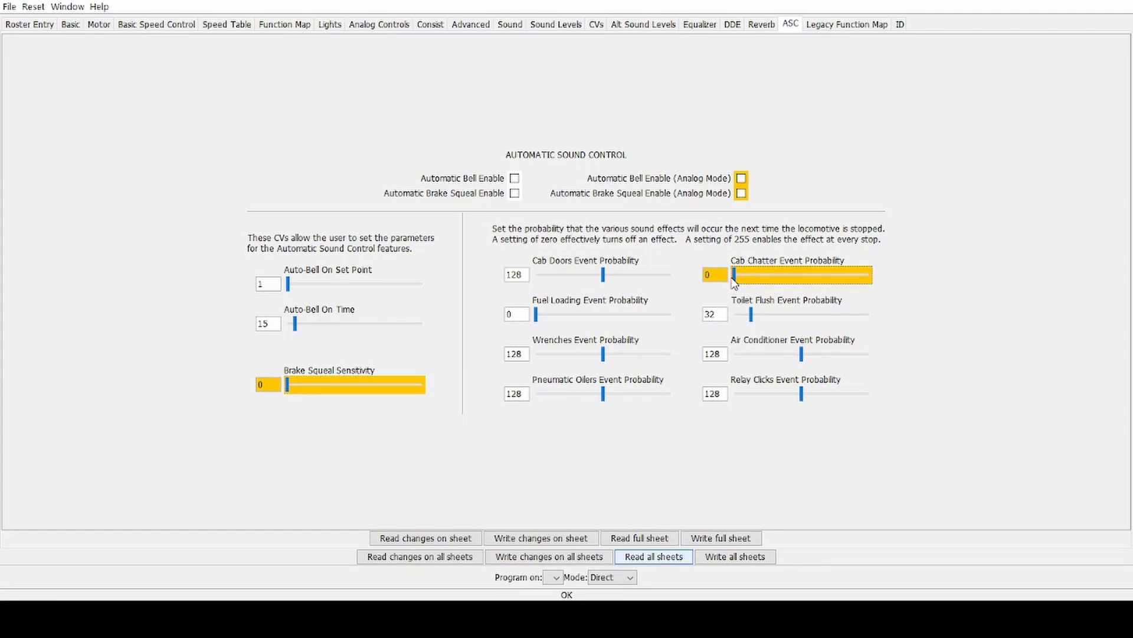
left_click(730, 319)
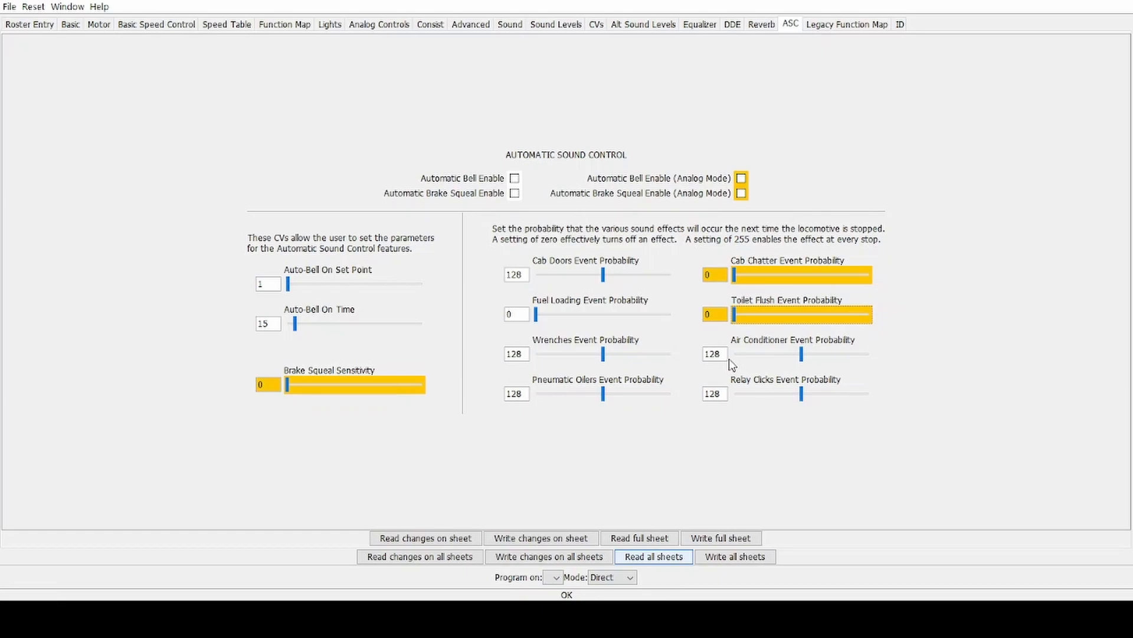
left_click(736, 356)
left_click(732, 394)
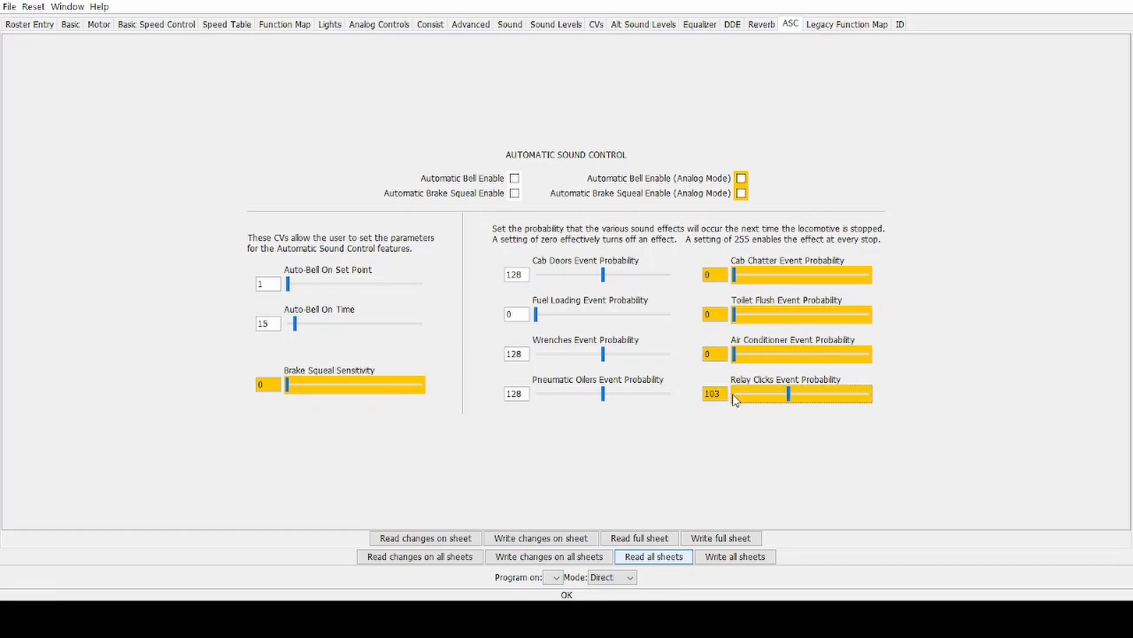
left_click(536, 394)
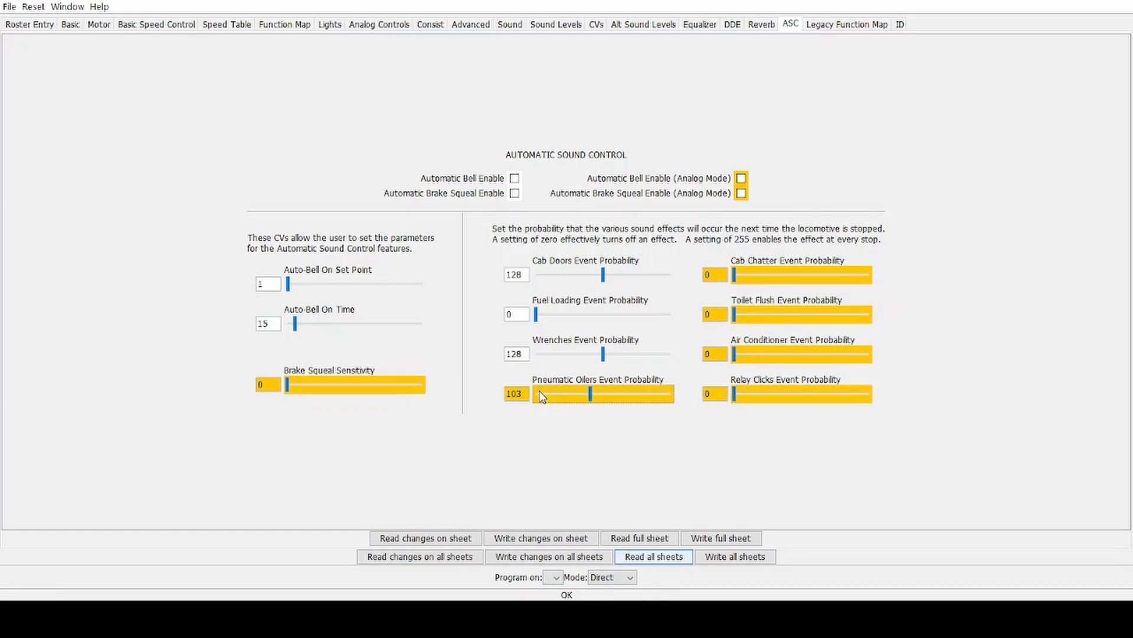
left_click(540, 356)
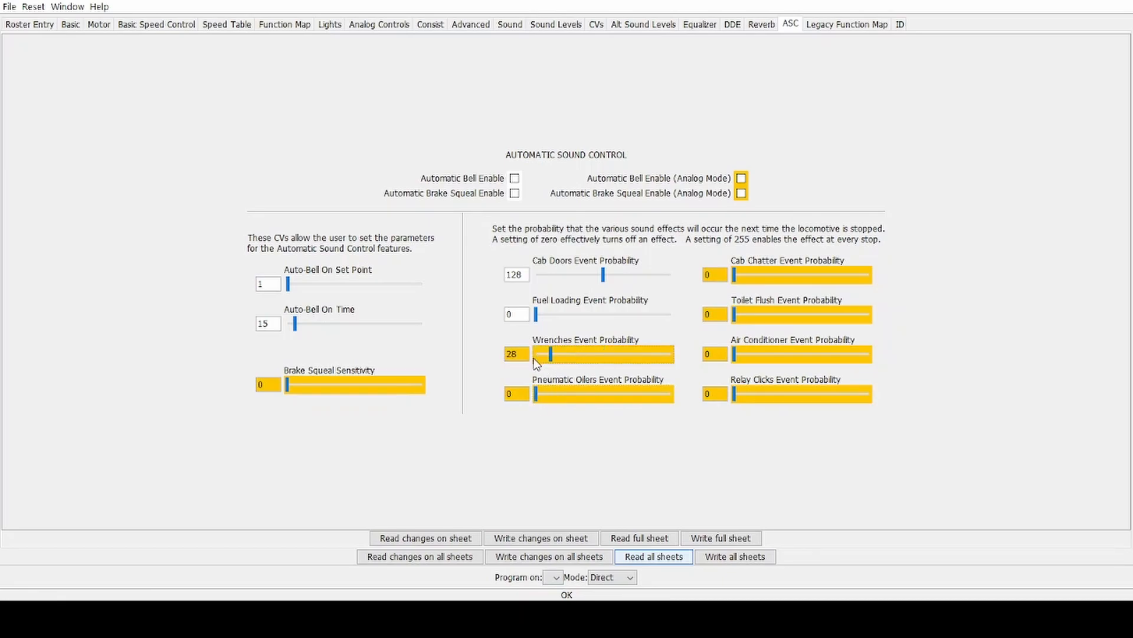
left_click(534, 282)
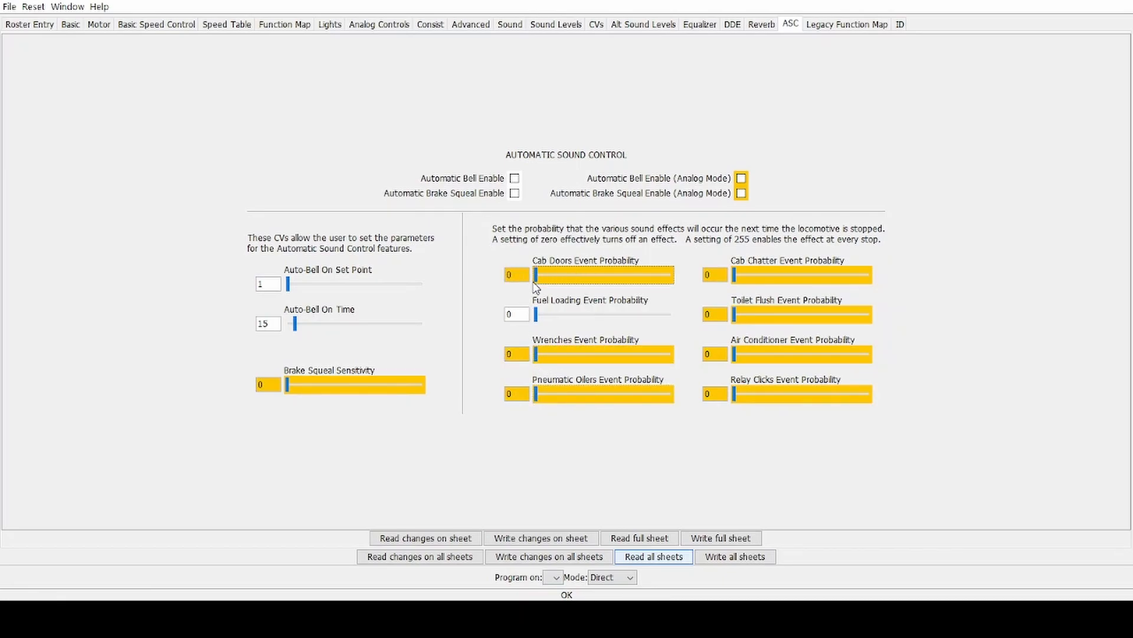
Step: Review the legacy function map and the decoder identification values, and write the changes on all sheets to the decoder
left_click(841, 24)
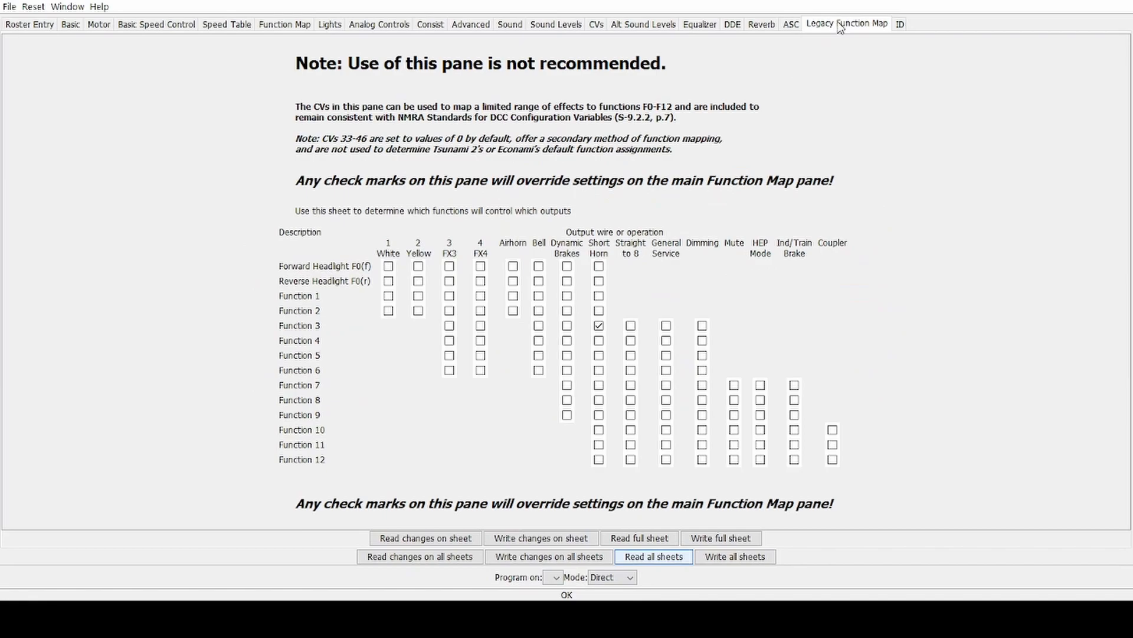
left_click(900, 25)
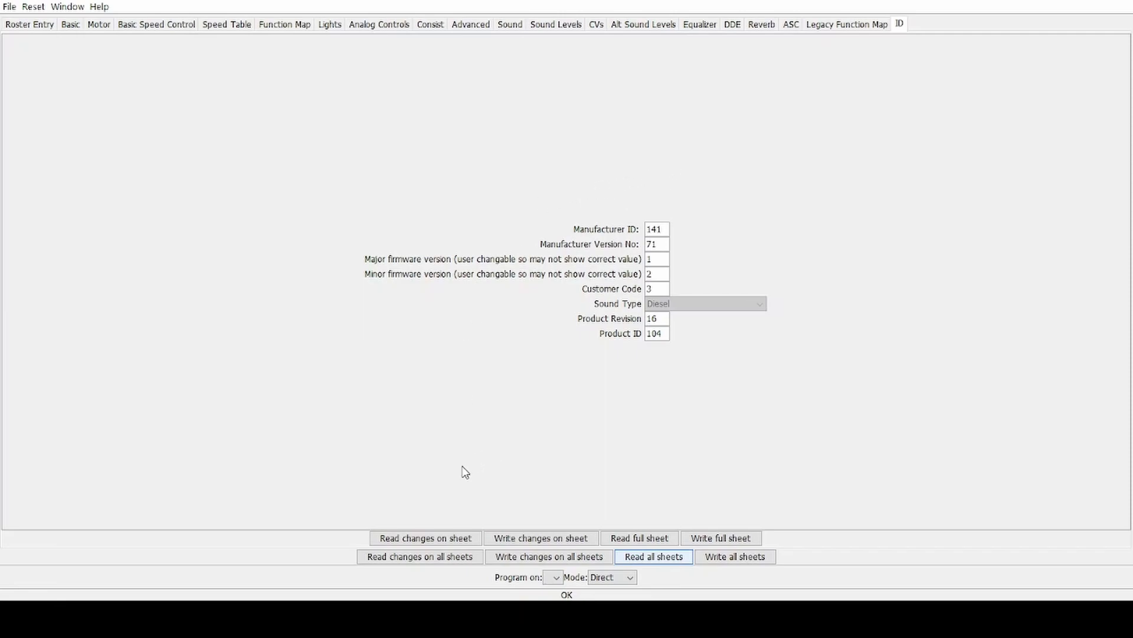
left_click(541, 558)
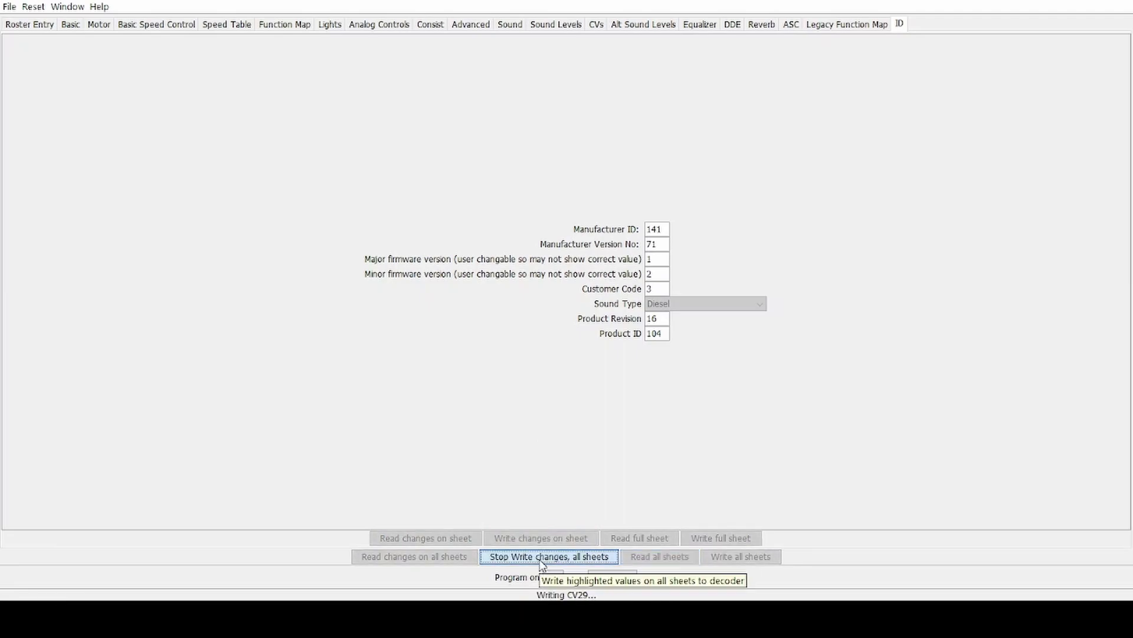